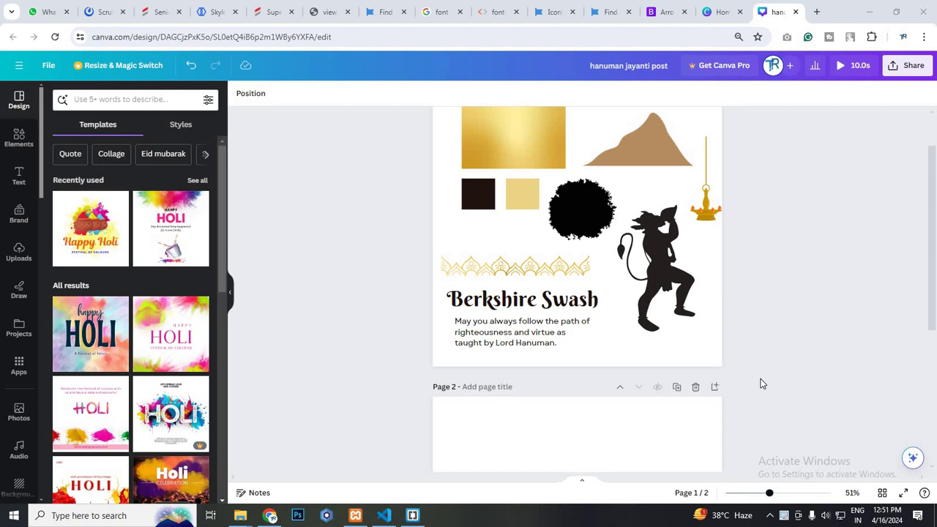
Look over both pages of the design and check its pixel dimensions in the file details.
scroll(597, 267, "up", 2)
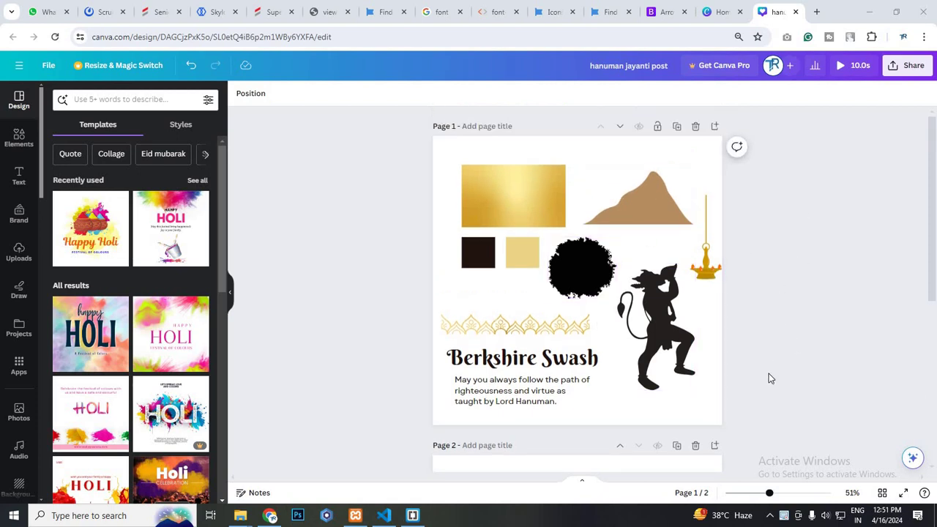
scroll(769, 379, "down", 2)
scroll(734, 368, "up", 2)
scroll(688, 248, "down", 2)
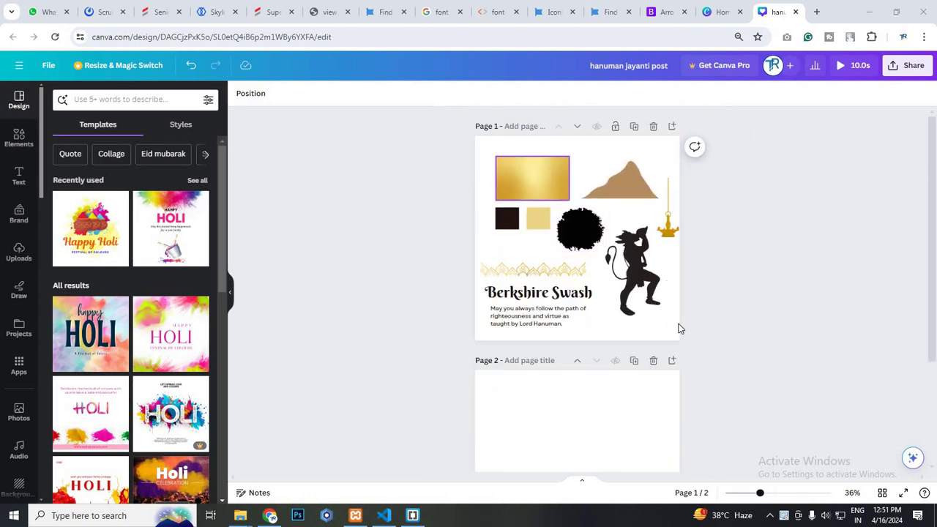
scroll(576, 193, "up", 3)
scroll(715, 235, "down", 1)
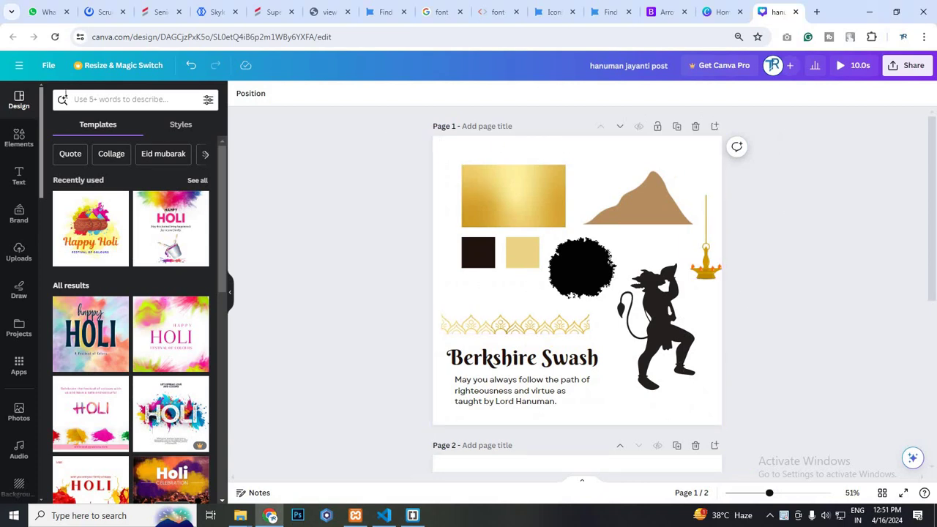
left_click(51, 68)
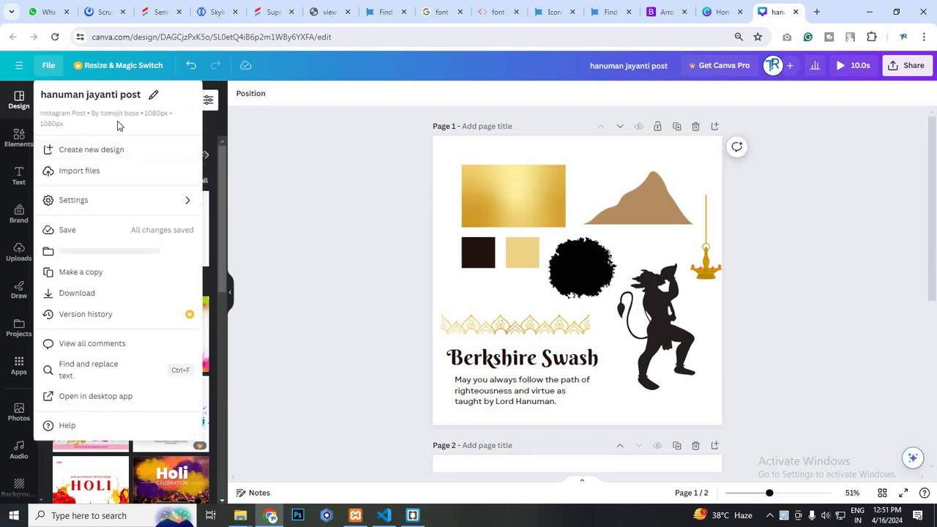
left_click(701, 175)
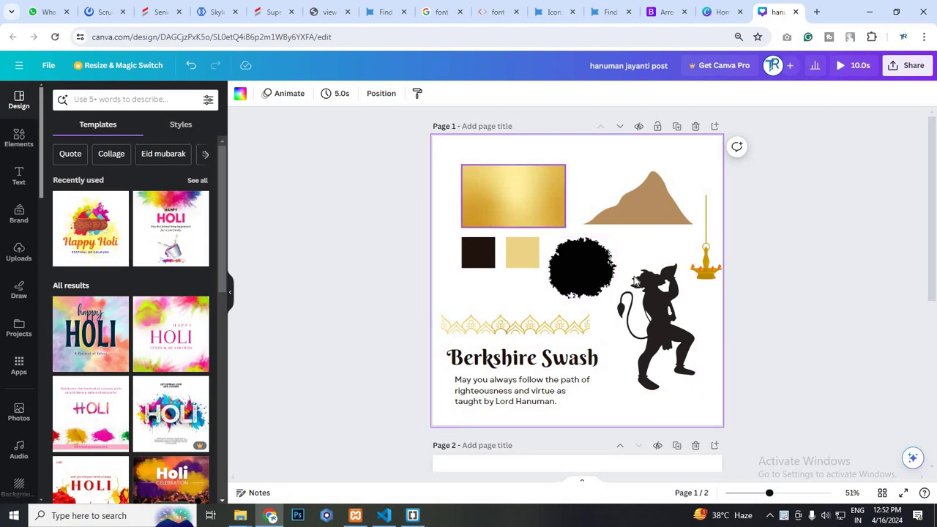
Search the elements library for "hanuman" and show all matching graphics.
left_click(27, 145)
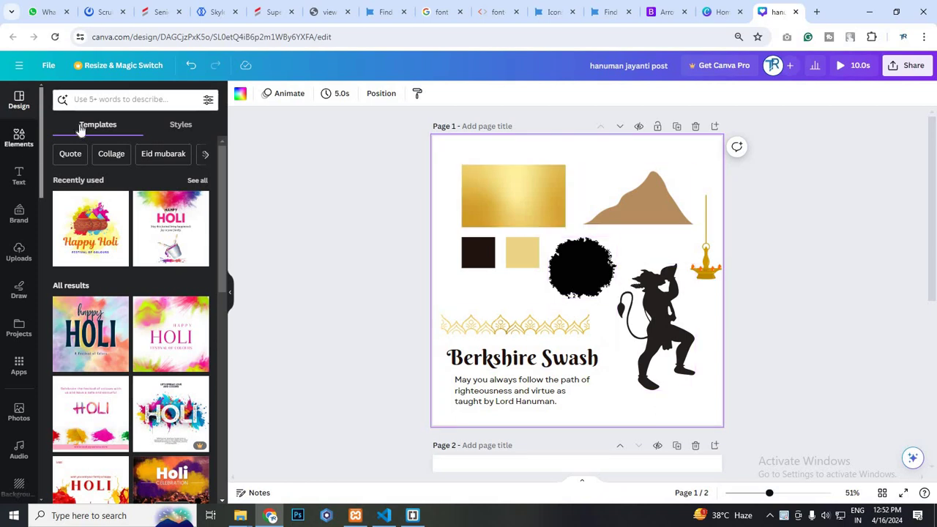
left_click(118, 99)
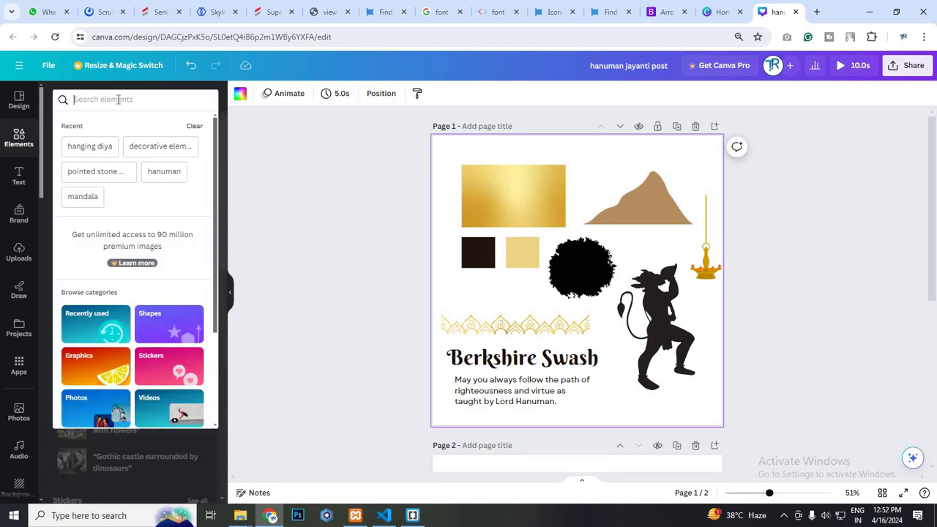
type("hanu")
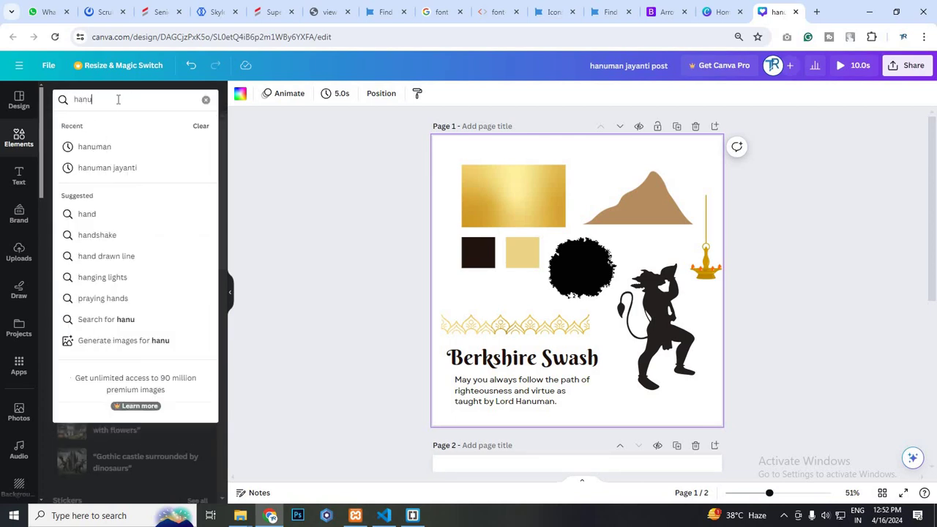
left_click(111, 150)
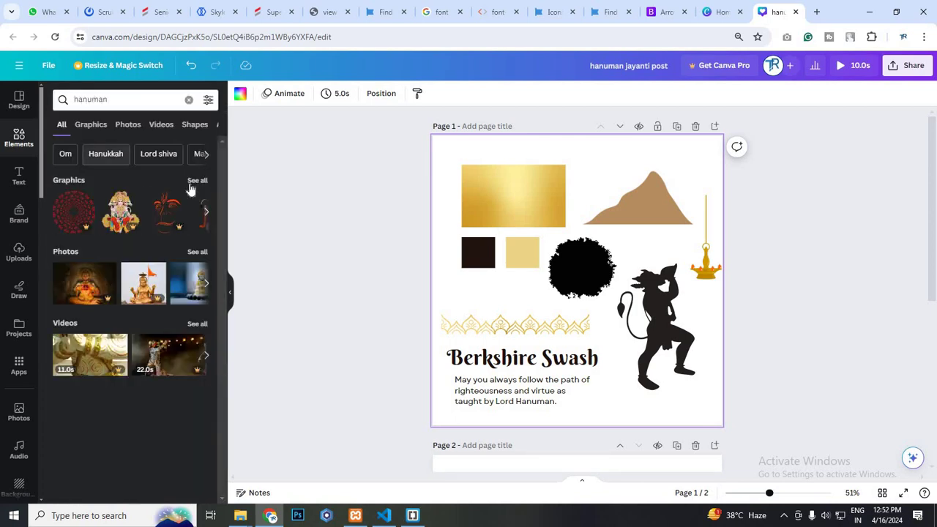
left_click(193, 182)
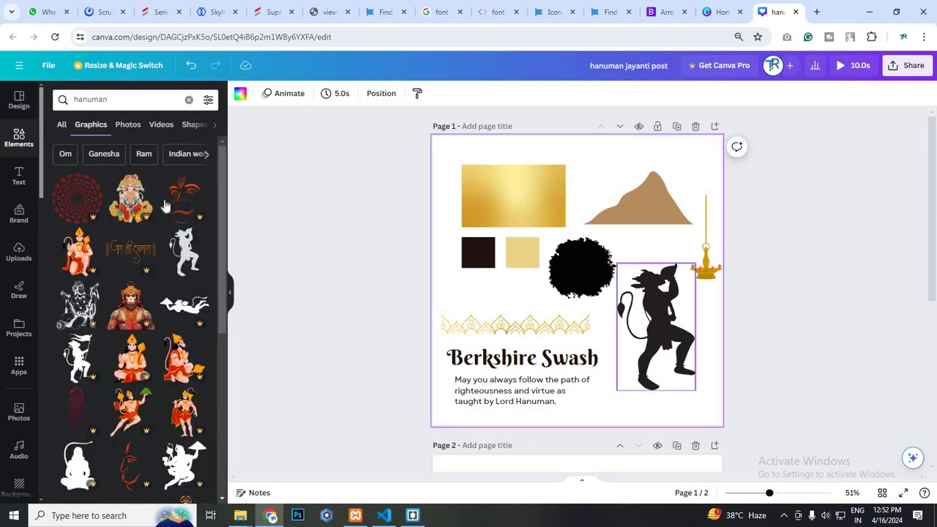
Search the graphics for "hanging diya".
left_click(61, 101)
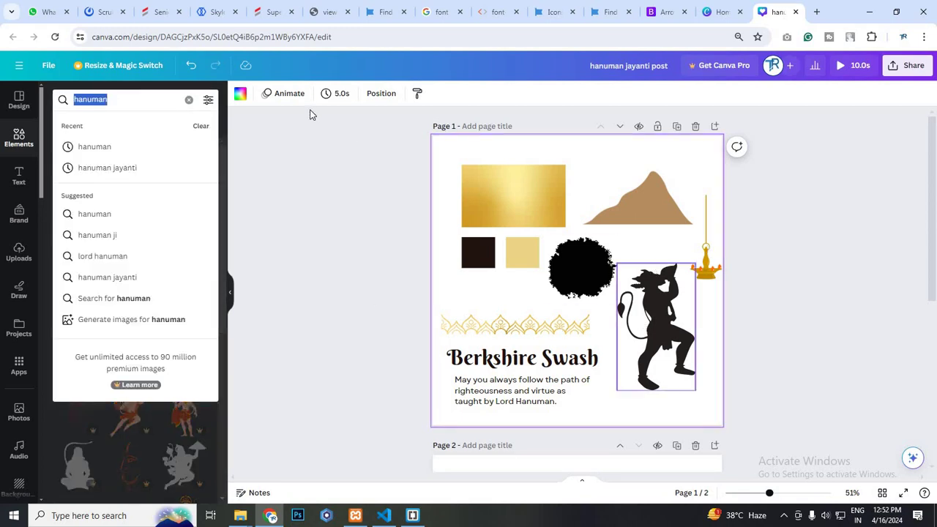
type("hang")
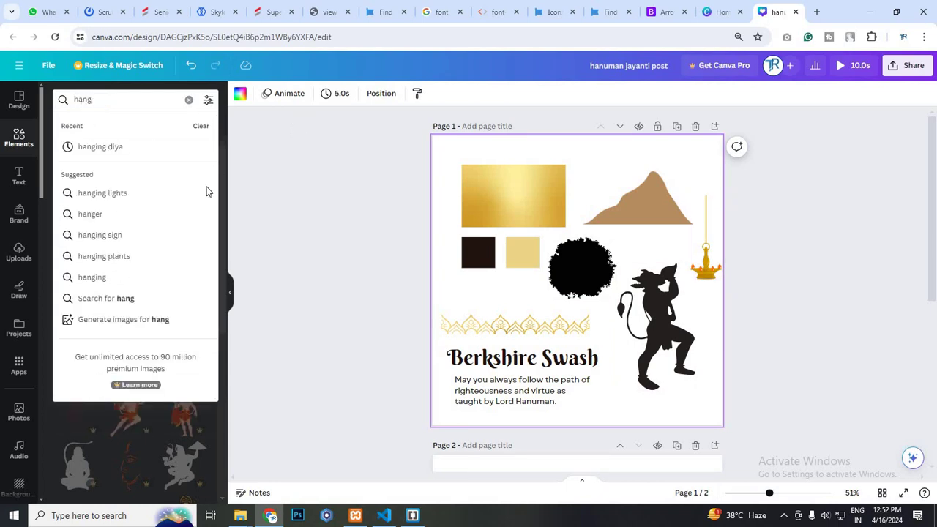
left_click(110, 146)
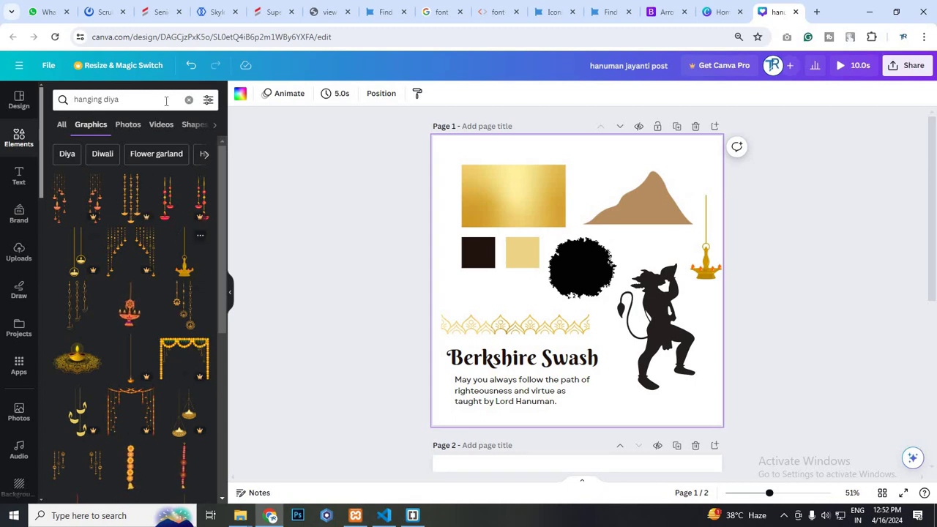
Search the elements library for "pointed stone mountain" and show all matching graphics.
key("ctrl+a")
key("BackSpace")
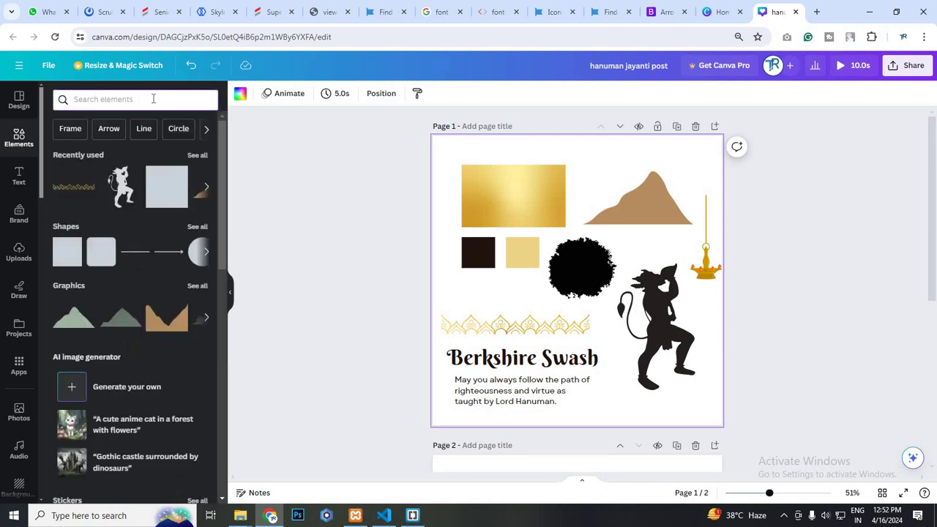
type("po")
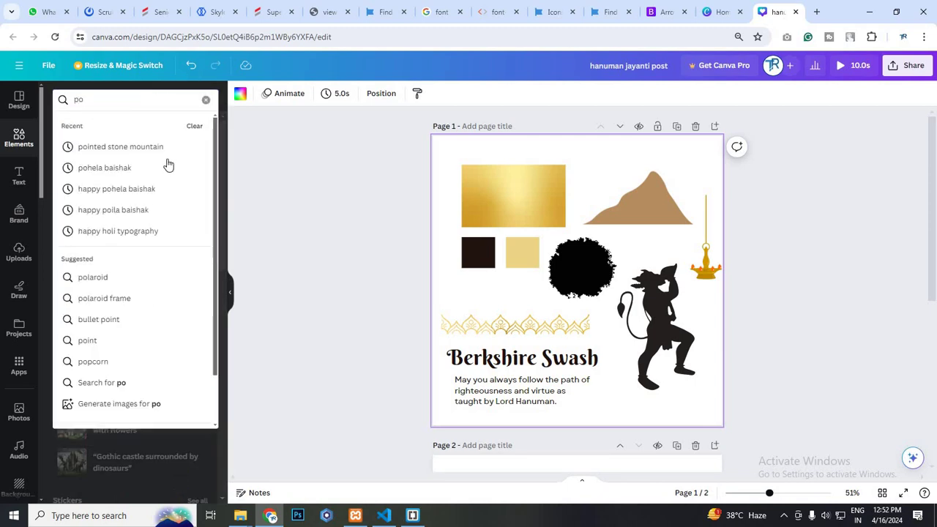
left_click(114, 150)
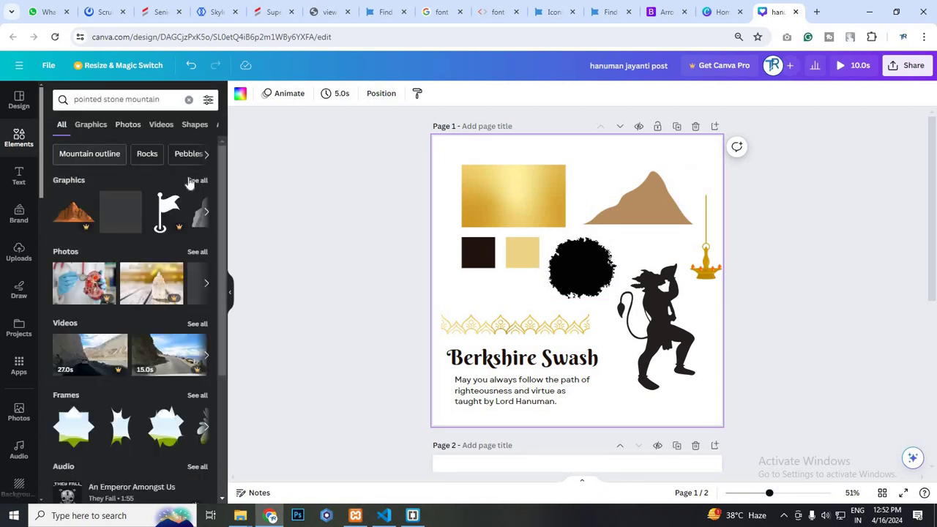
left_click(192, 181)
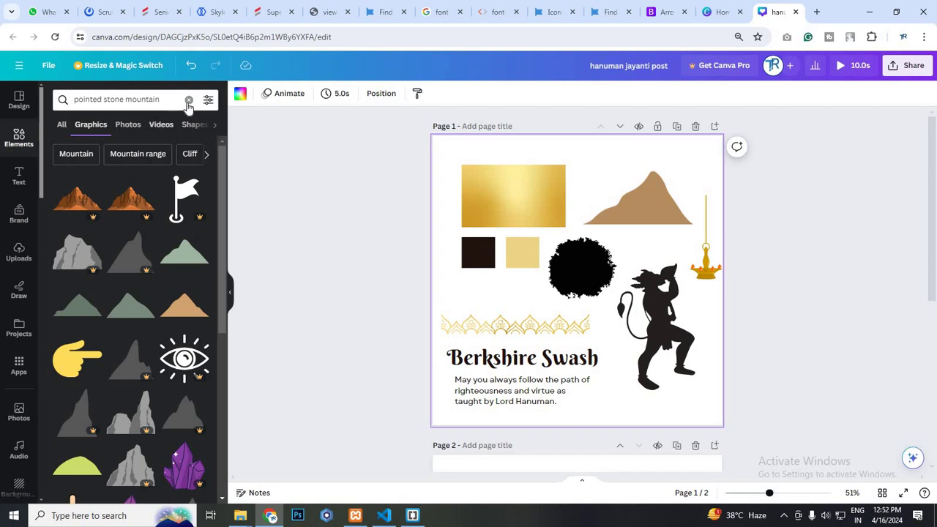
Search the elements library for decorative gold border elements and show all matching graphics.
left_click(141, 101)
key("ctrl+a")
key("BackSpace")
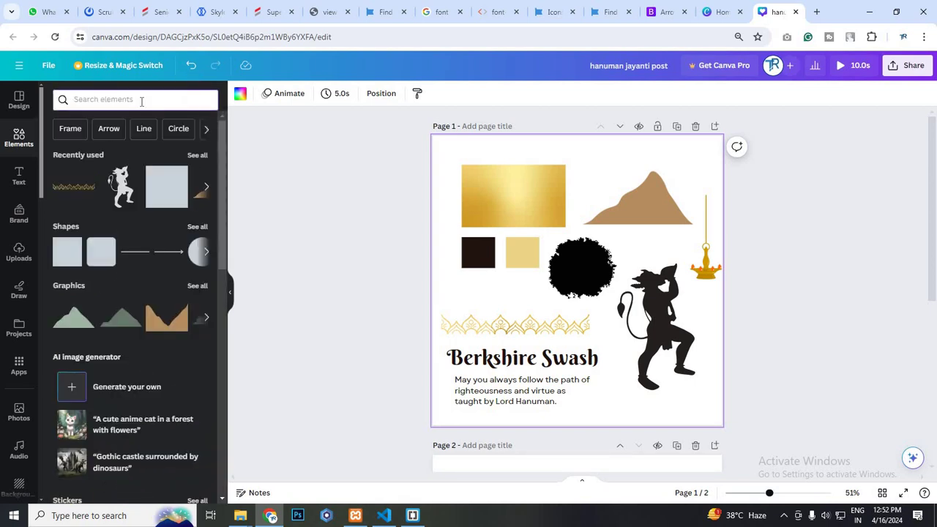
type("dec")
left_click(164, 150)
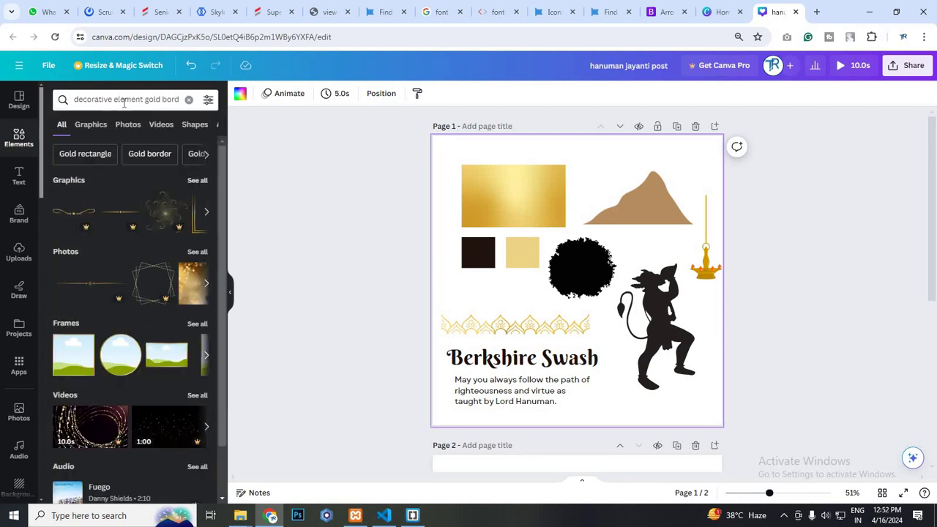
left_click(191, 253)
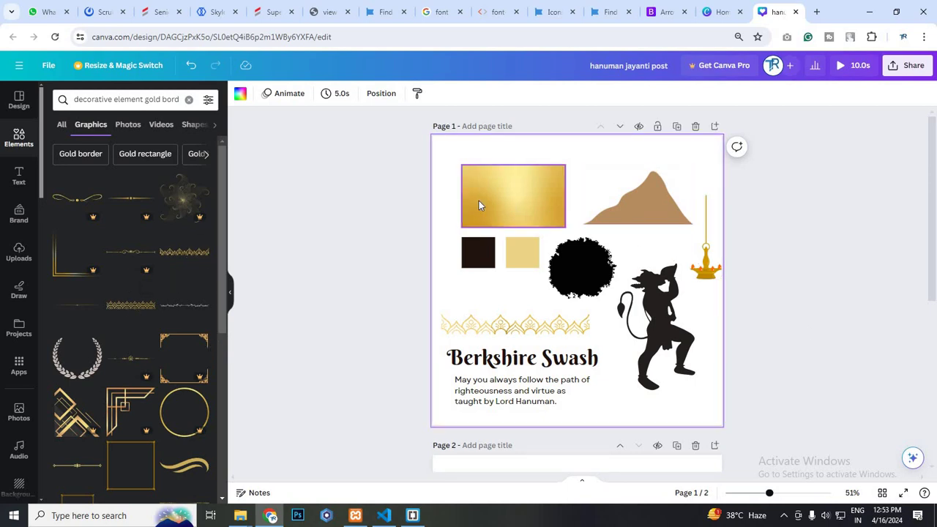
Search the elements library for "golden background", show all matching photos, and clear the search.
left_click(524, 204)
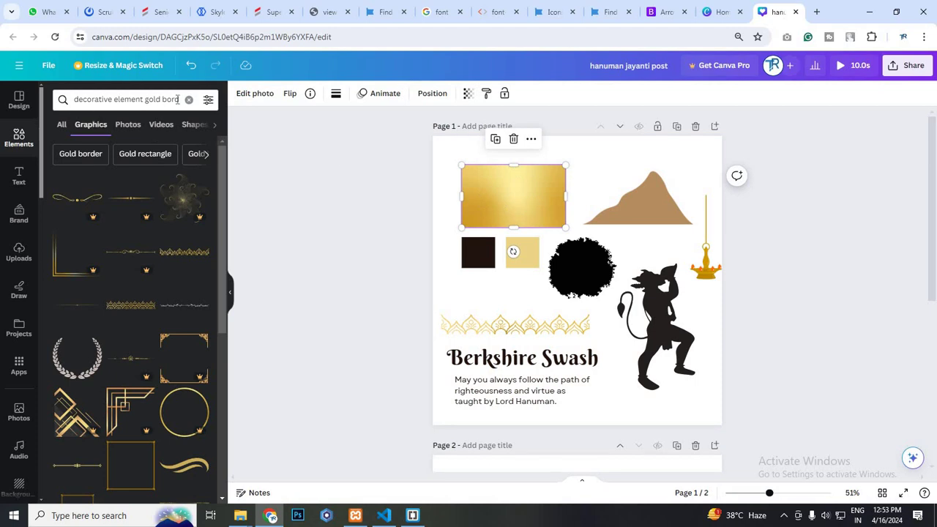
left_click(188, 99)
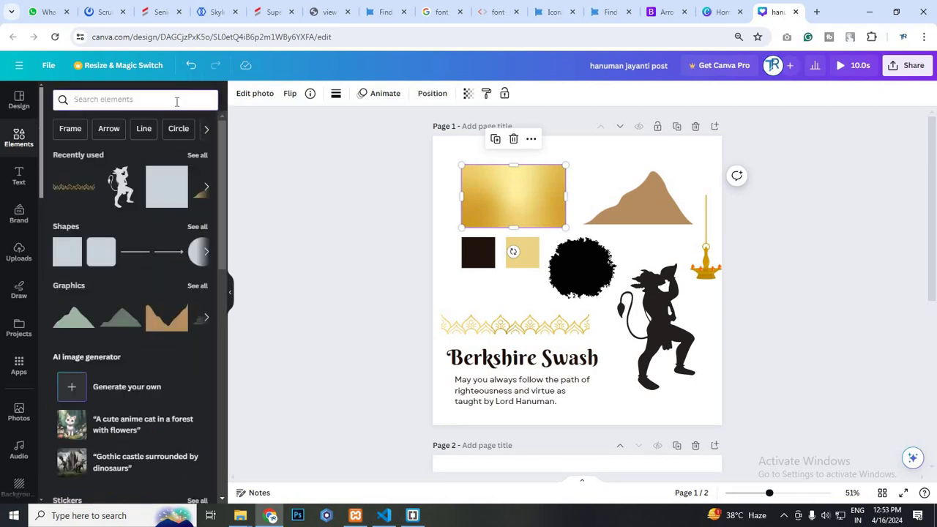
type("golden")
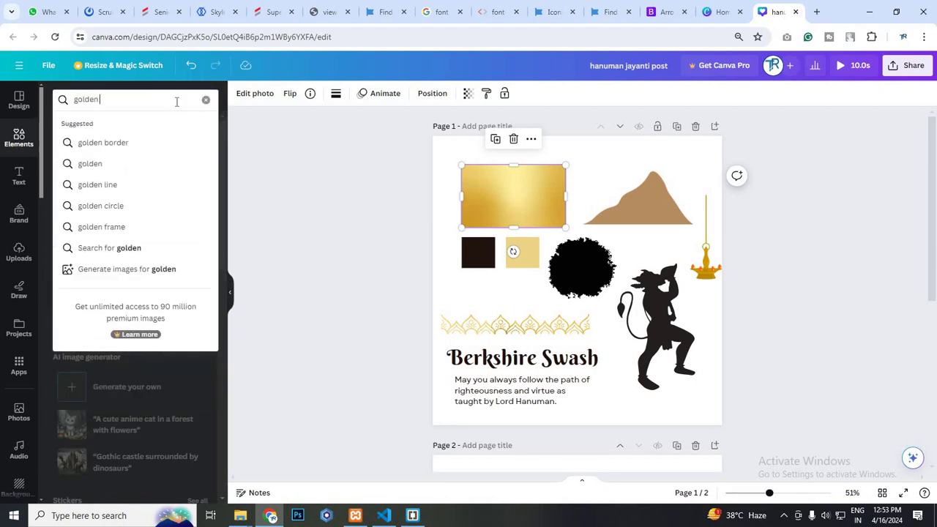
type(" backg")
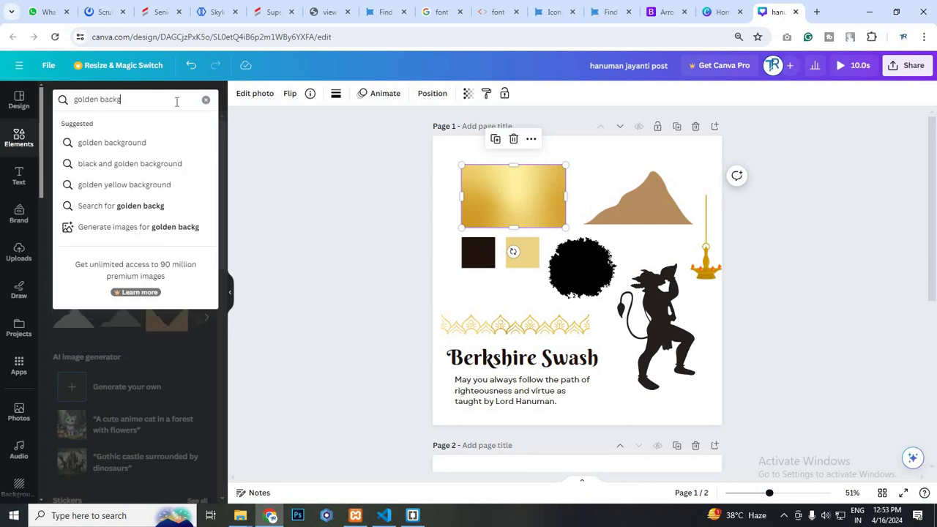
key("Down")
key("Return")
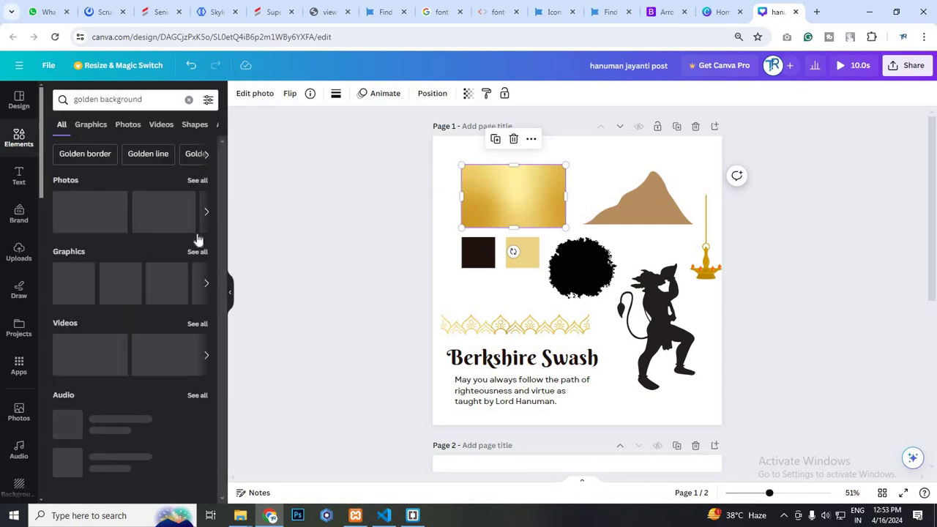
left_click(198, 181)
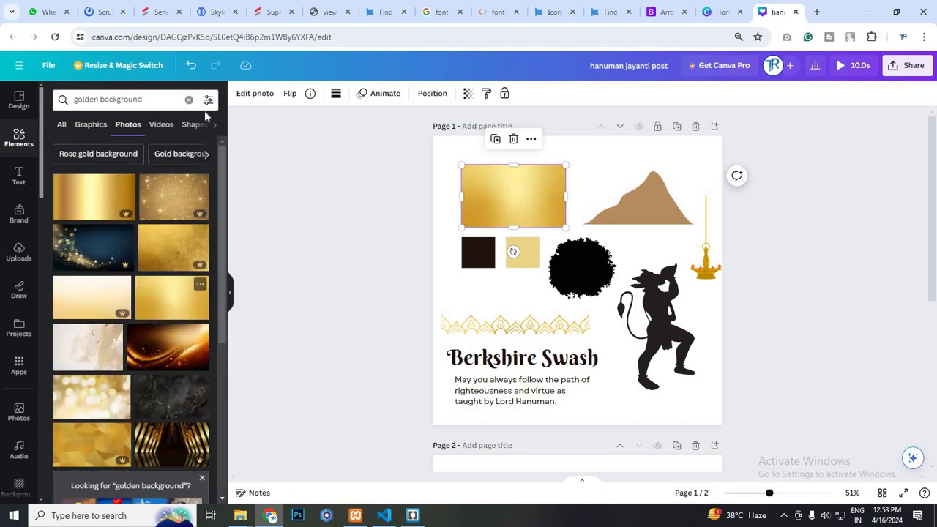
left_click(189, 99)
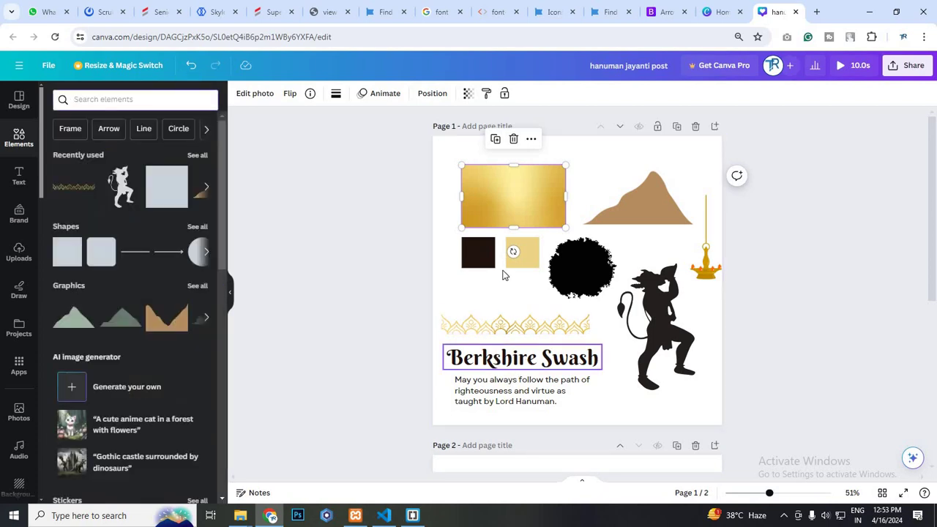
Move the Lord Hanuman paragraph slightly left so it lines up under the start of the Berkshire Swash heading.
left_click(482, 259)
left_click(522, 253)
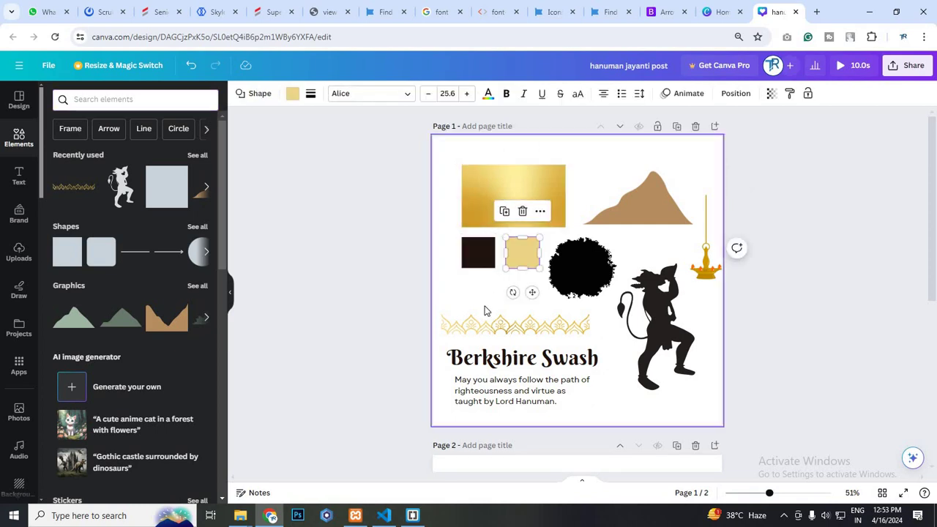
left_click(469, 374)
left_click_drag(476, 386, 469, 386)
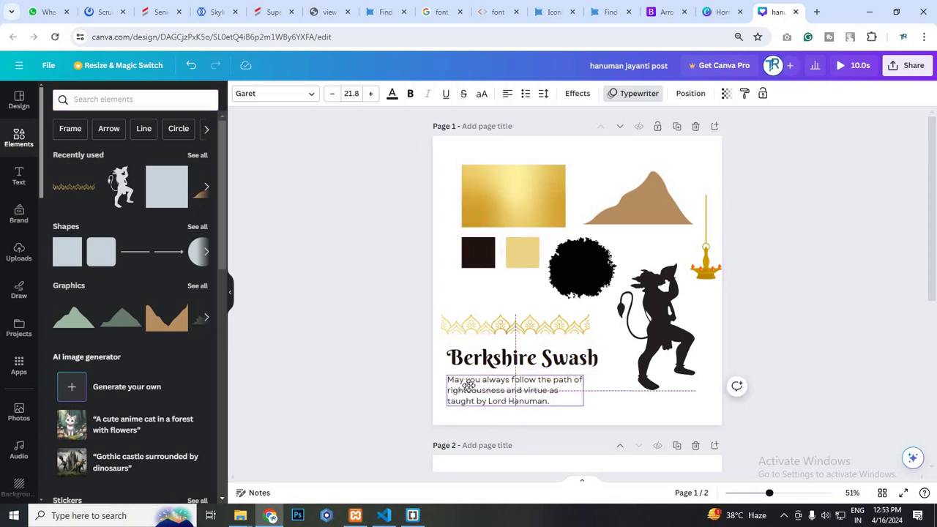
left_click(618, 402)
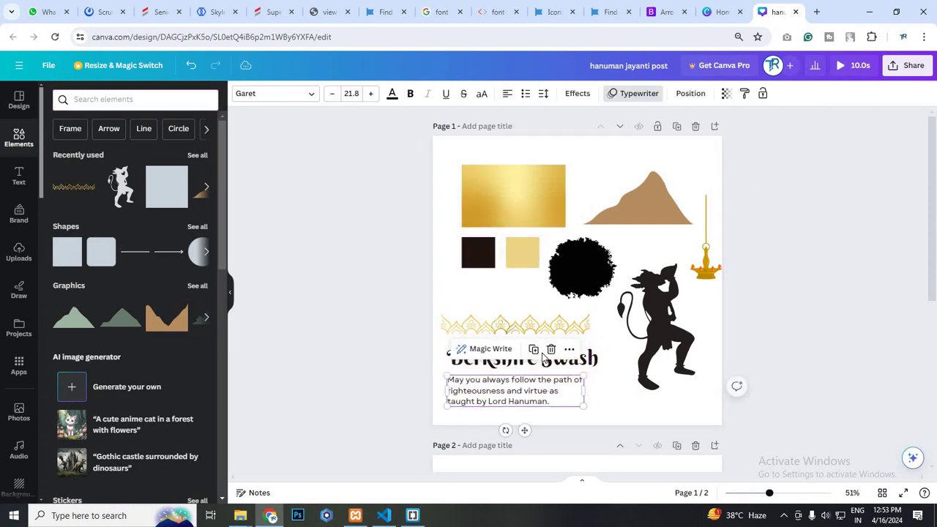
Check the fonts used for the Berkshire Swash heading and the paragraph below it.
left_click(503, 362)
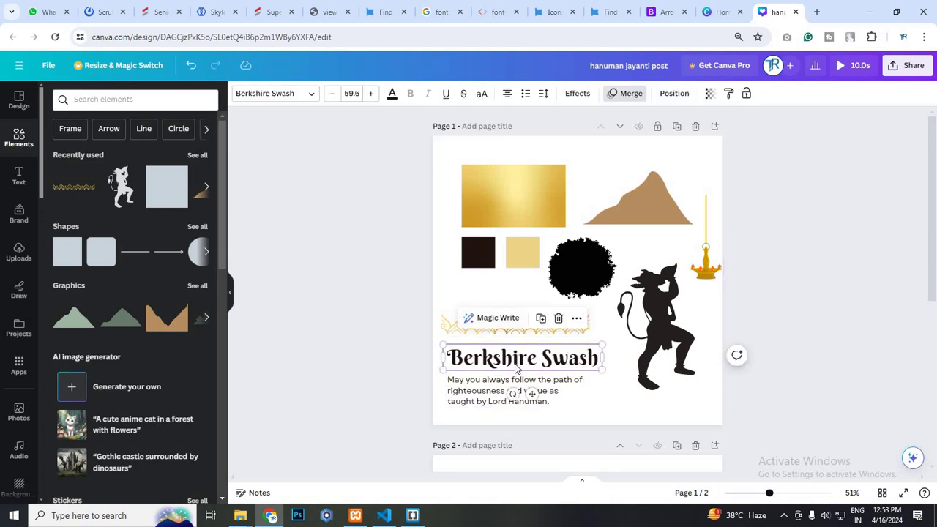
left_click(274, 93)
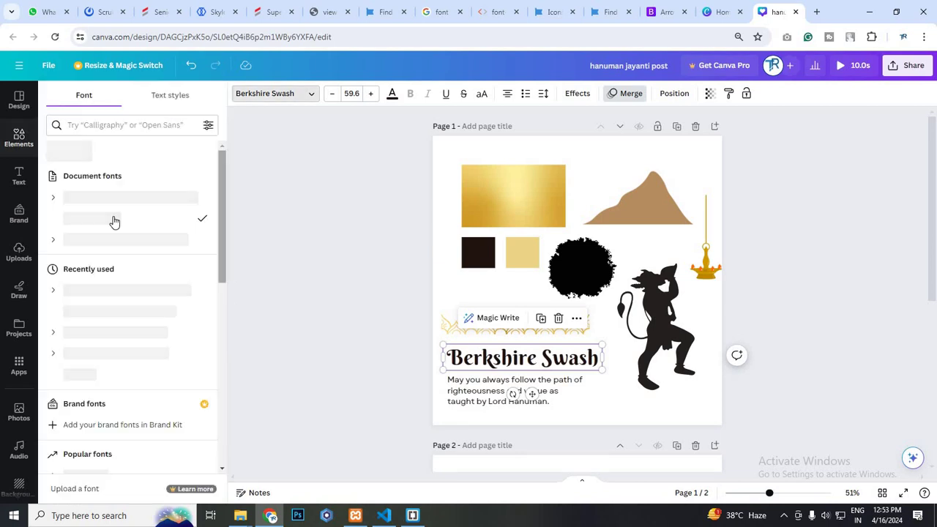
left_click(536, 399)
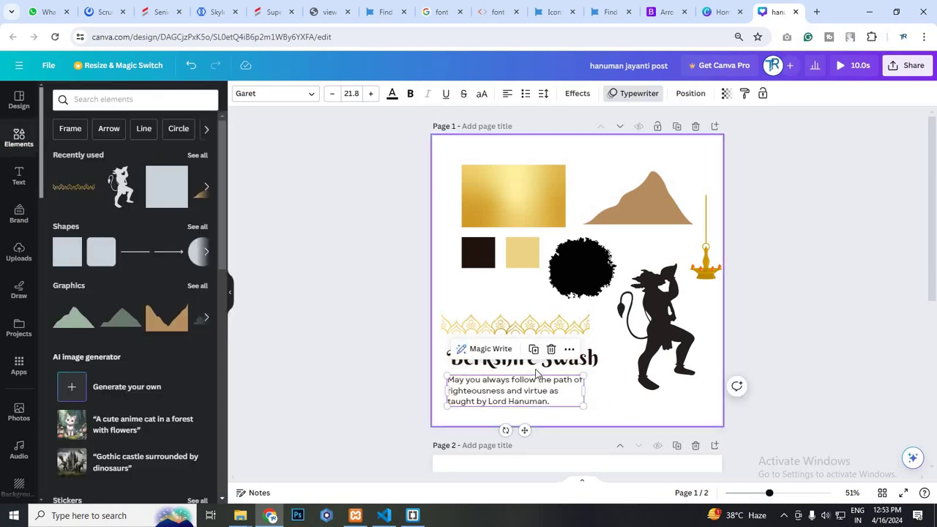
Widen the paragraph's text box slightly so that "taught" fits on the second line, and deselect it.
left_click(527, 408)
left_click(583, 396)
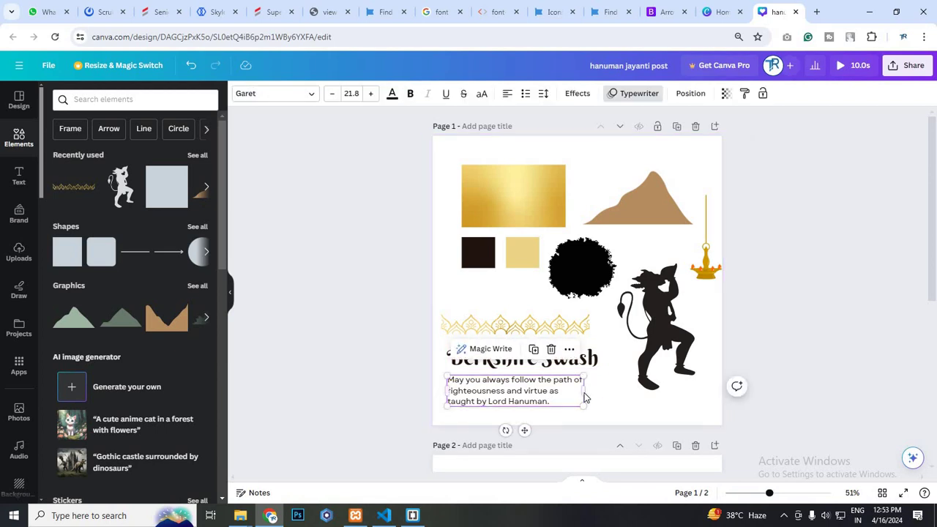
left_click_drag(584, 393, 593, 395)
left_click(624, 402)
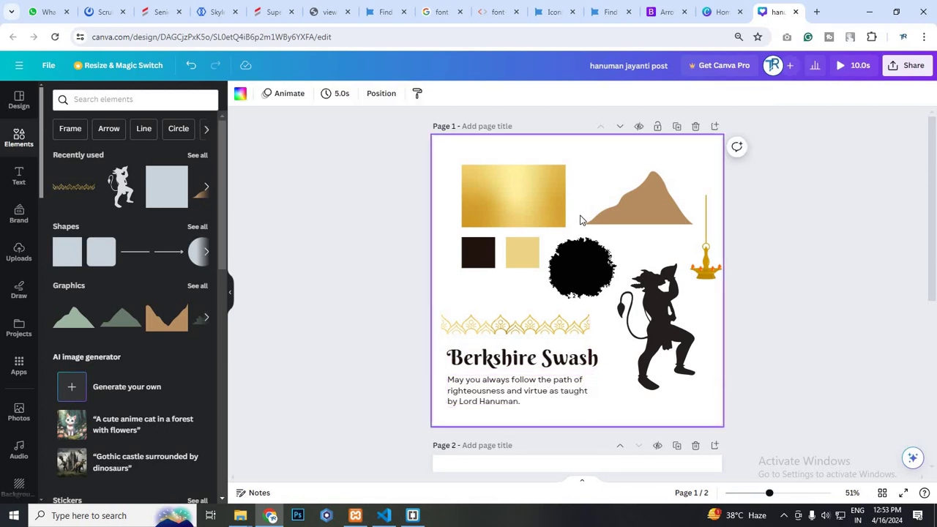
Copy the golden gradient photo from page 1 onto the blank page 2.
scroll(625, 366, "down", 4, "ctrl")
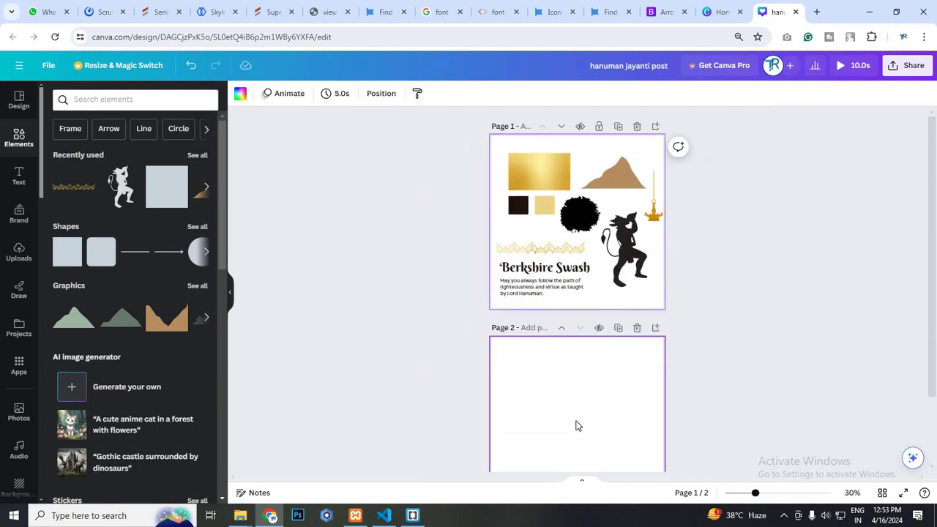
scroll(560, 329, "down", 2)
scroll(563, 178, "up", 2)
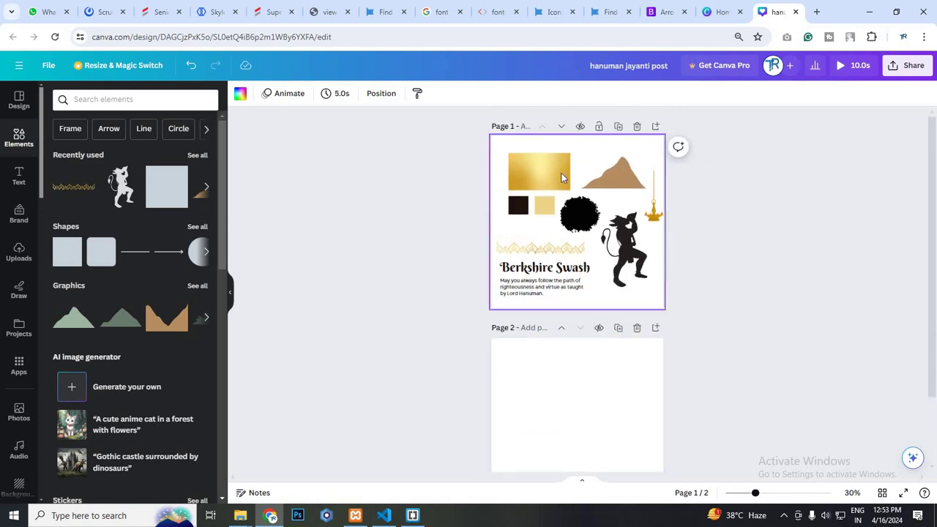
left_click(570, 186)
scroll(563, 326, "down", 1)
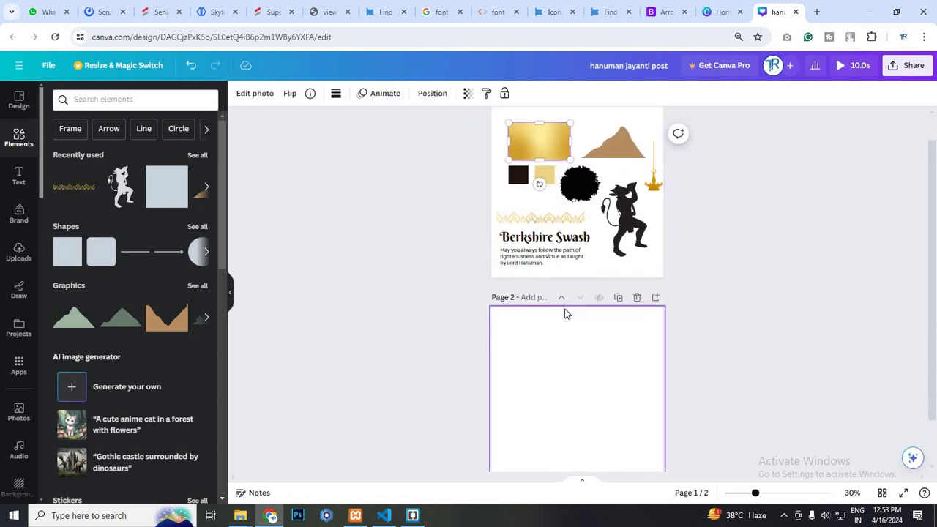
left_click(574, 316)
key("ctrl+v")
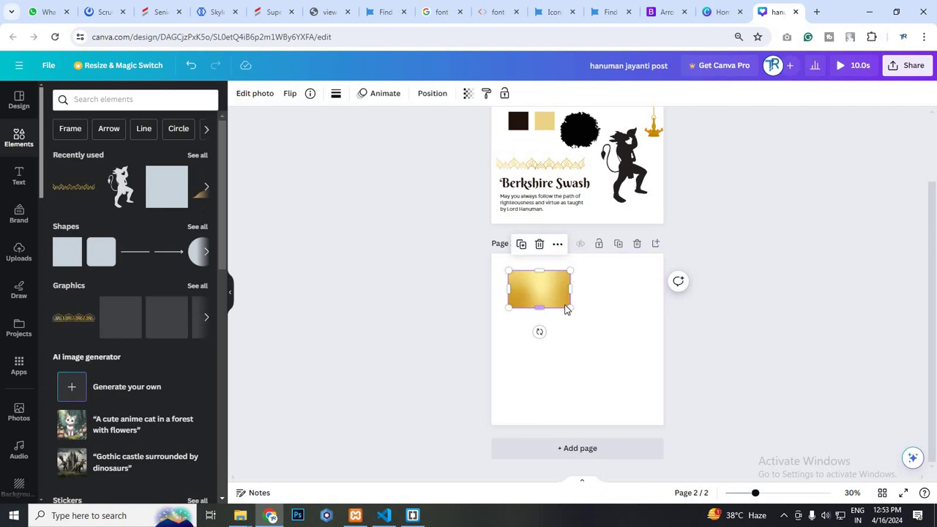
Set the pasted golden photo as the background of page 2.
right_click(550, 311)
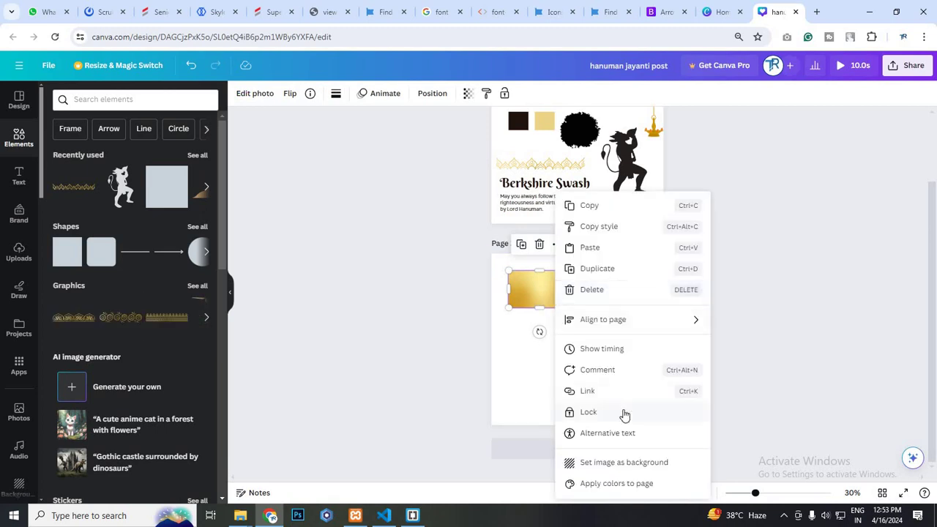
left_click(617, 463)
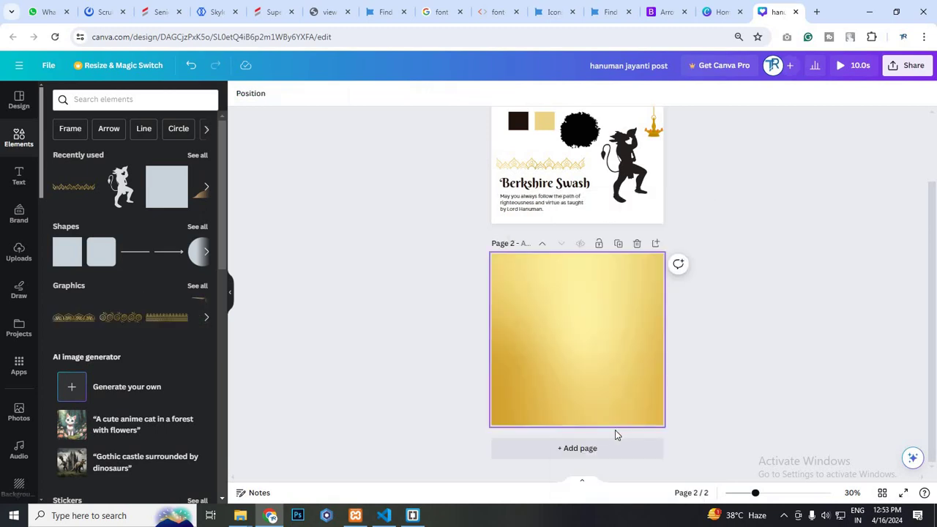
scroll(640, 300, "up", 1)
scroll(630, 384, "down", 1)
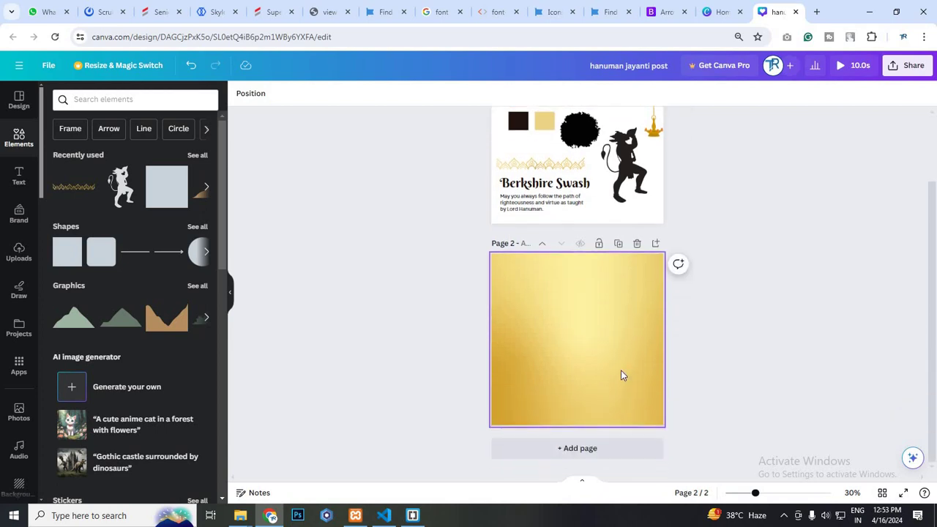
Copy the golden lace border from page 1 and place two strips side by side along page 2's bottom edge.
scroll(621, 375, "up", 2)
left_click(545, 248)
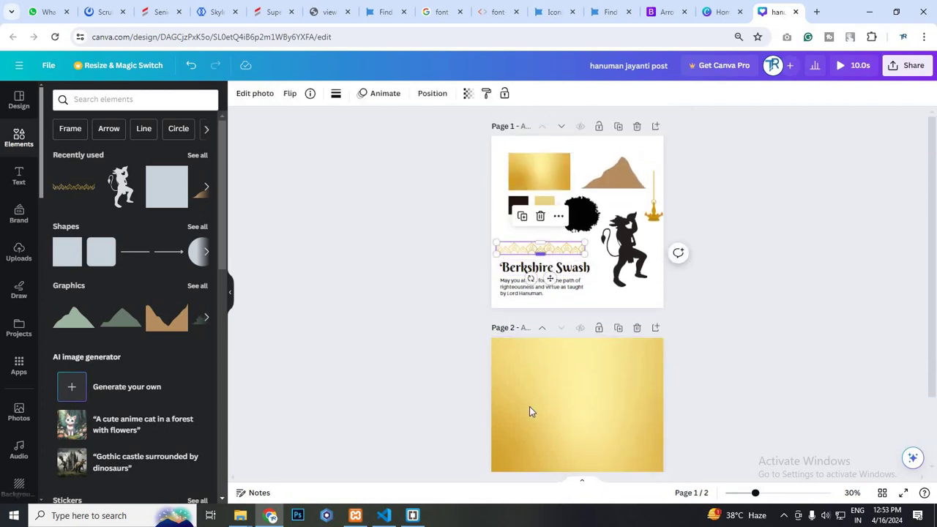
scroll(525, 296, "down", 2)
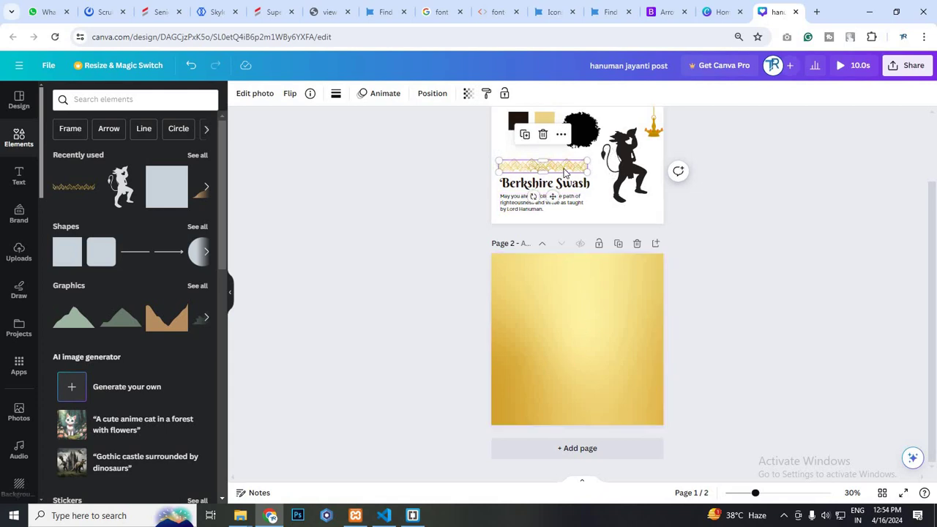
left_click_drag(563, 167, 555, 423)
left_click_drag(638, 429, 643, 429)
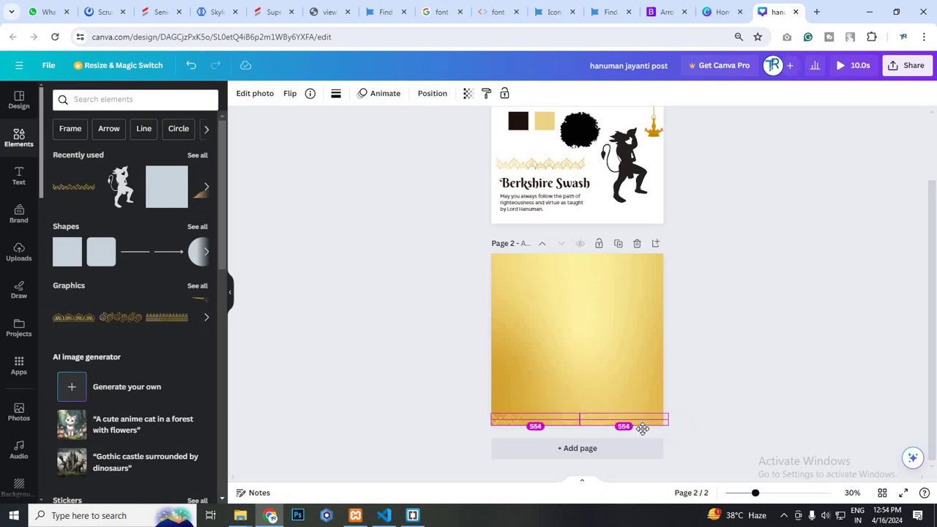
left_click(431, 396)
Duplicate both bottom border strips together and move the copy up to the upper part of page 2.
scroll(590, 424, "up", 3)
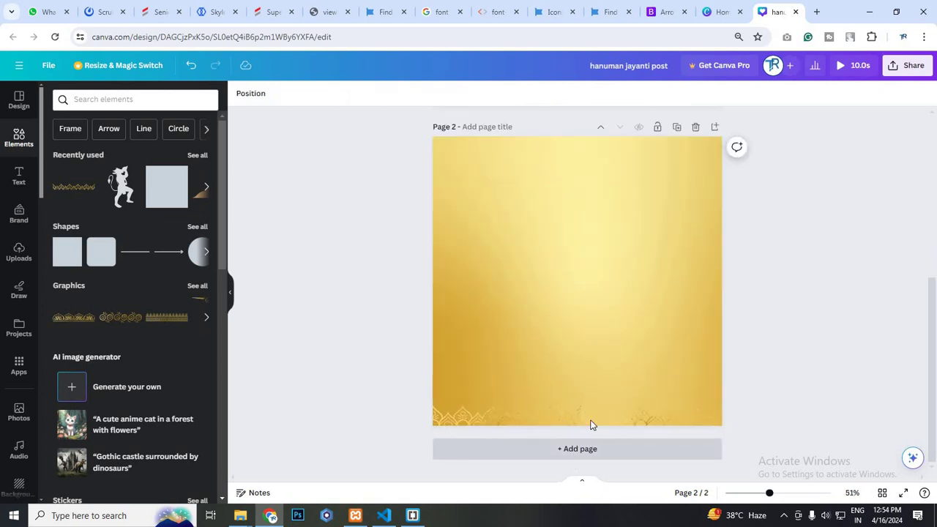
left_click_drag(371, 376, 752, 439)
left_click_drag(569, 418, 549, 197)
left_click(563, 380)
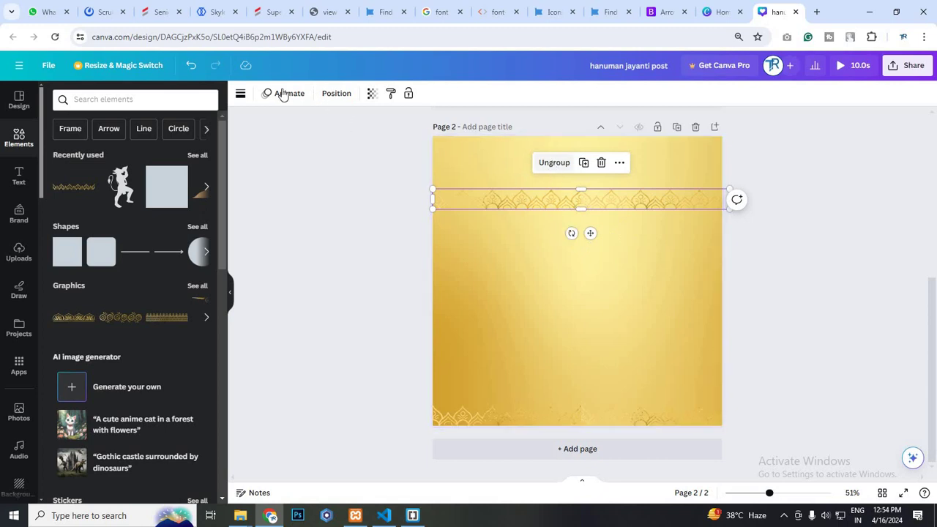
Flip the duplicated border strips vertically, group them, and place them along page 2's top edge.
key("ctrl+shift+g")
left_click(286, 149)
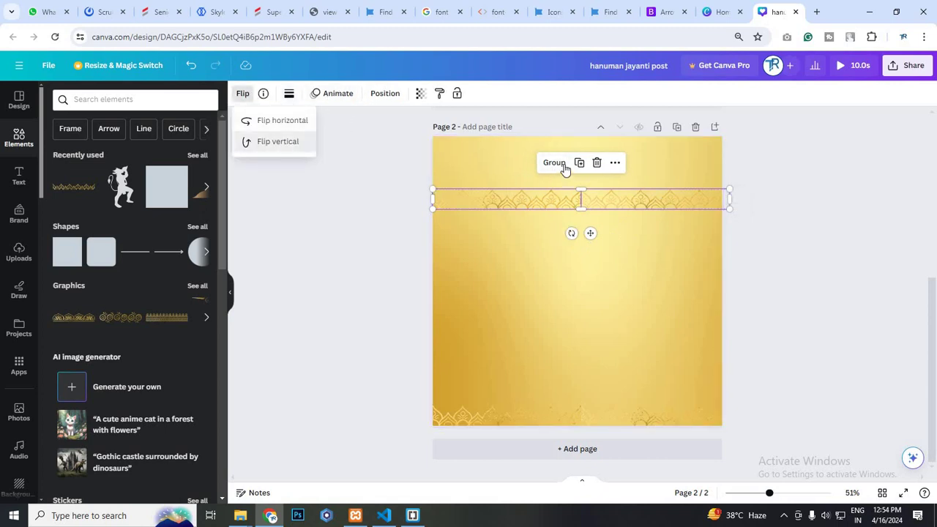
left_click(562, 165)
key("ctrl+g")
left_click_drag(548, 202, 544, 148)
left_click(589, 328)
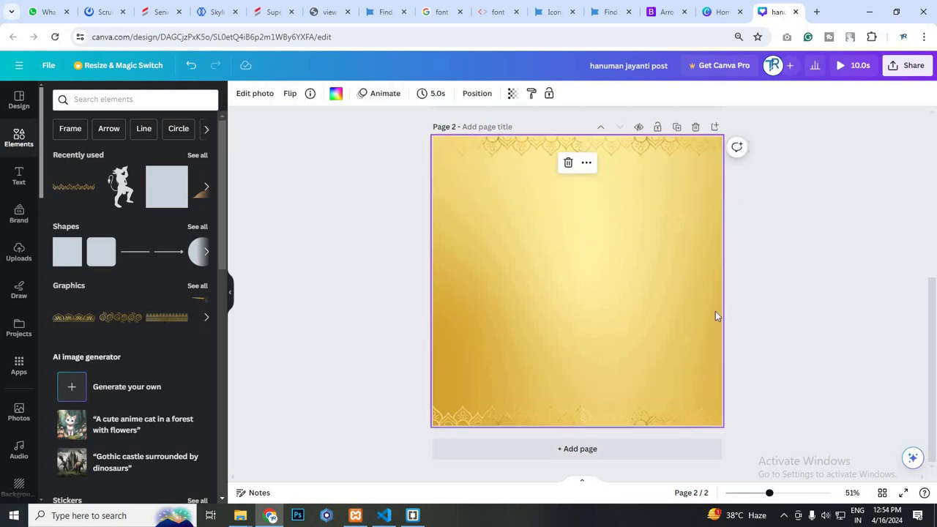
Copy the Hanuman silhouette from page 1 onto the golden page 2, right of centre.
scroll(683, 352, "down", 1)
left_click(671, 345)
scroll(670, 315, "down", 3, "ctrl")
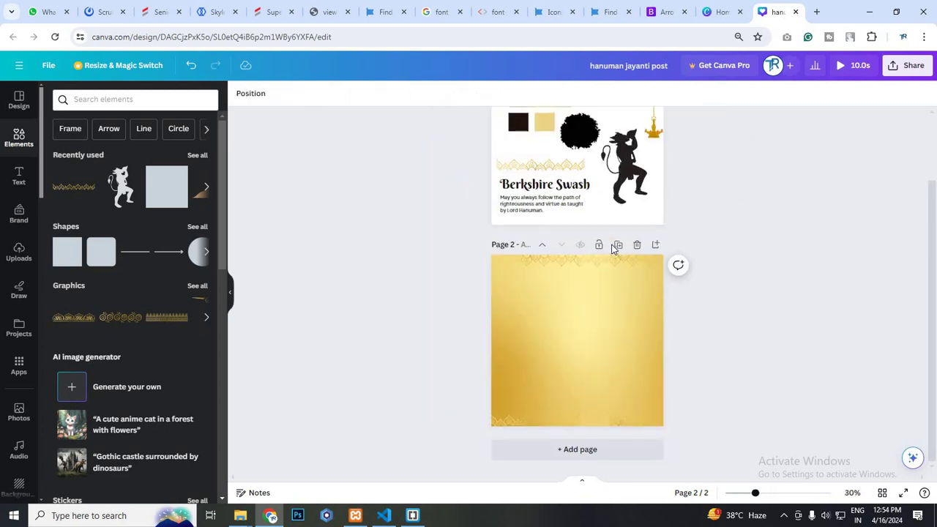
scroll(618, 252, "up", 2)
left_click(622, 255)
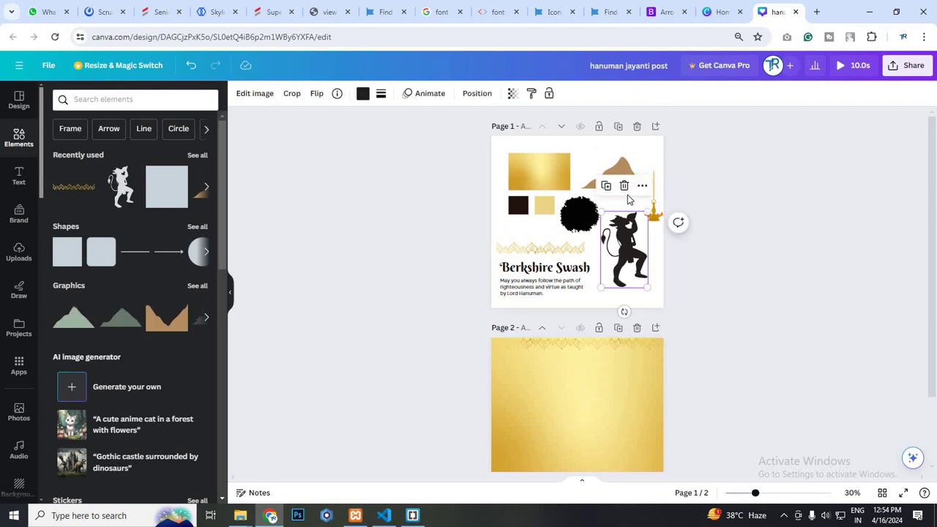
scroll(629, 204, "down", 1)
left_click_drag(623, 194, 605, 361)
scroll(600, 383, "down", 1)
scroll(599, 385, "up", 1)
Recolour the Hanuman silhouette on page 2 to #221410, sampled from the dark brown square on page 1.
left_click(362, 93)
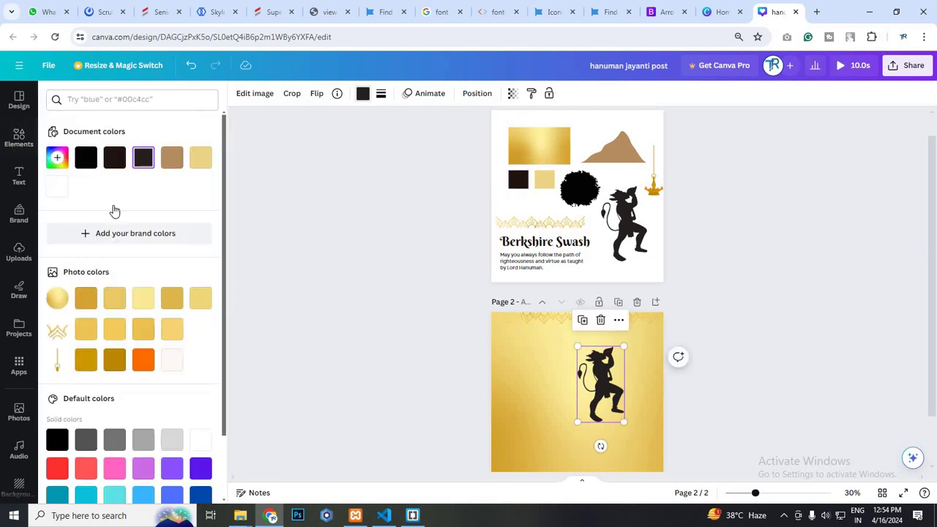
left_click(57, 158)
left_click(192, 265)
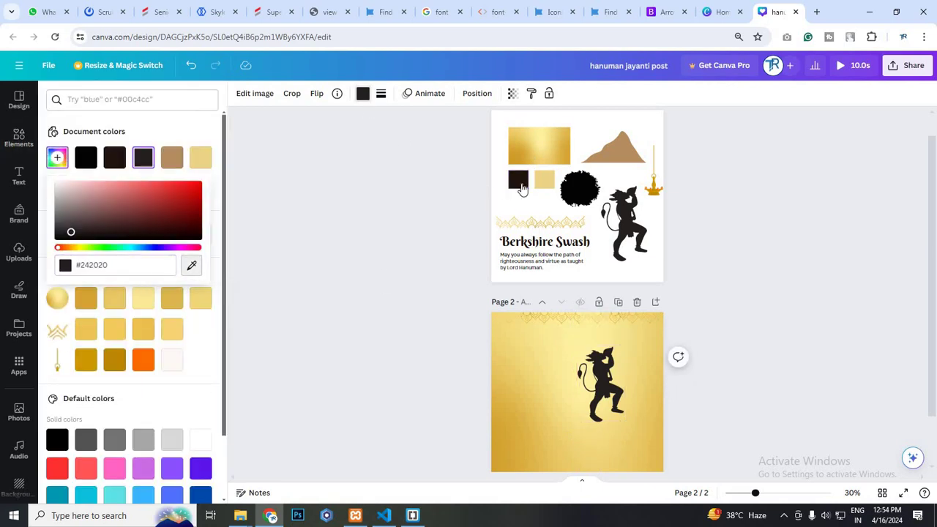
left_click(518, 179)
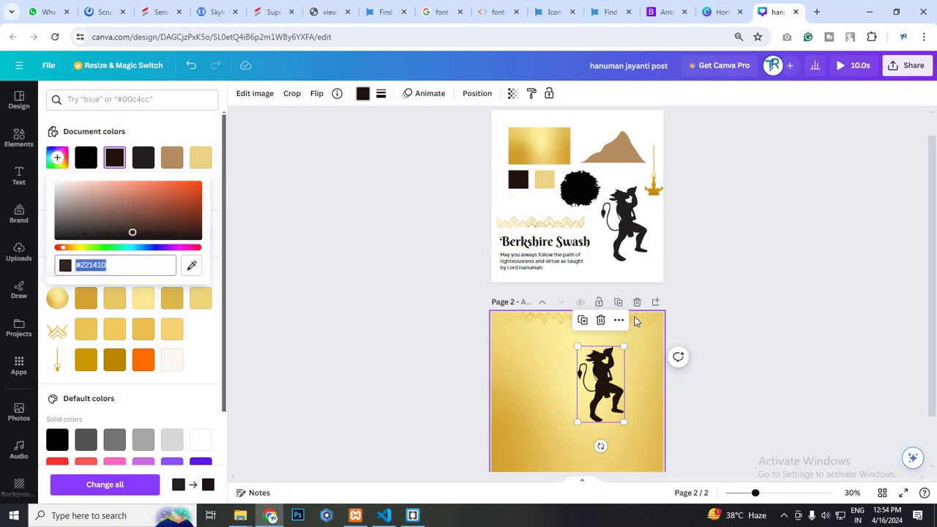
left_click(638, 328)
Flip the Hanuman silhouette horizontally, enlarge it, and place it against page 2's right edge.
scroll(606, 397, "down", 2)
scroll(617, 306, "up", 2)
key("Tab")
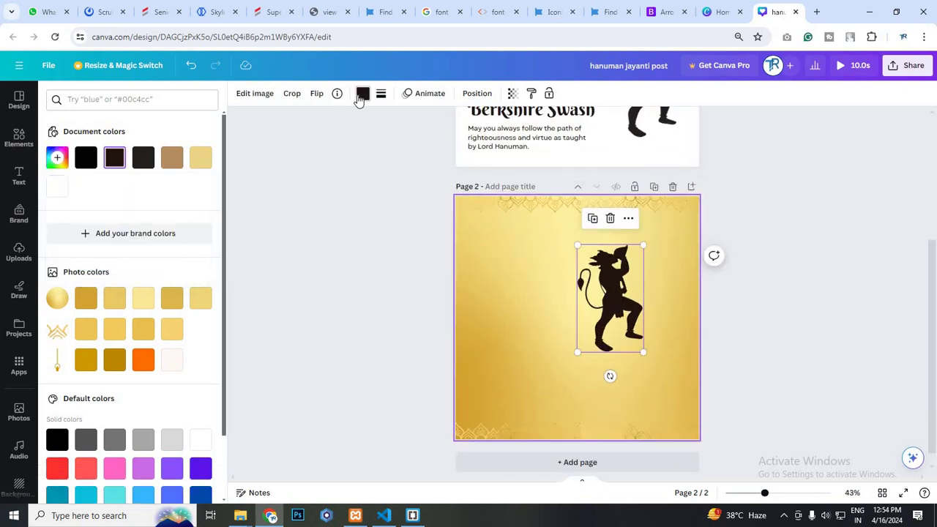
left_click(316, 93)
left_click(358, 119)
left_click_drag(620, 323, 666, 358)
left_click_drag(627, 288, 592, 234)
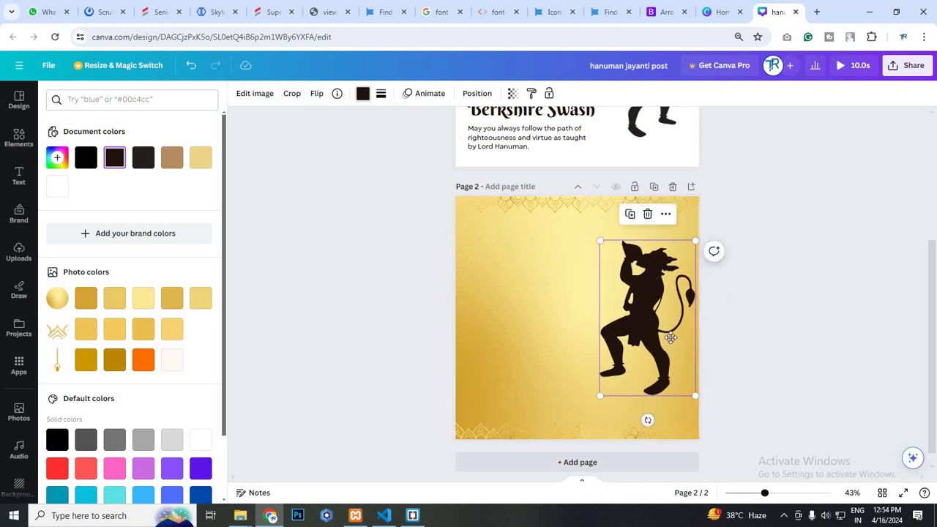
left_click_drag(668, 339, 671, 338)
left_click(635, 283)
Copy the brown mountain graphic from page 1 onto page 2 below the Hanuman silhouette.
scroll(627, 155, "up", 3)
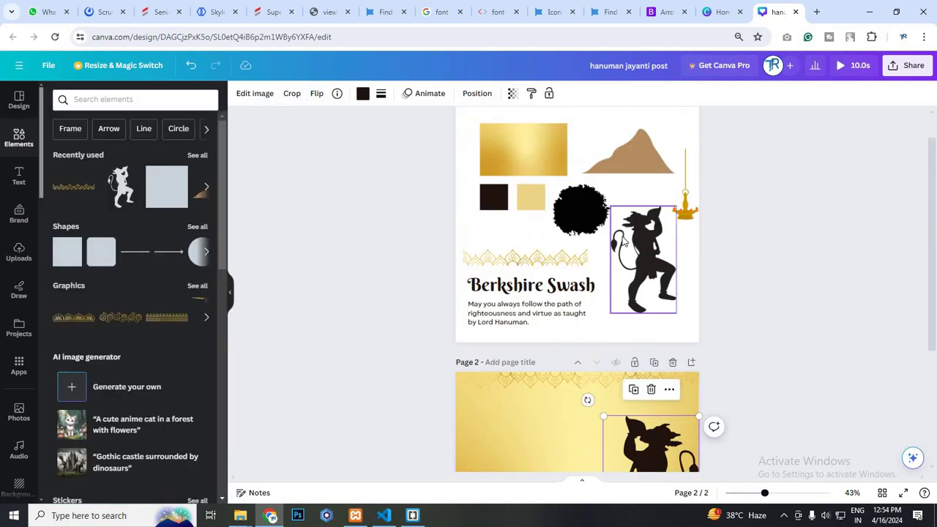
left_click(633, 155)
key("ctrl+c")
scroll(606, 395, "down", 3)
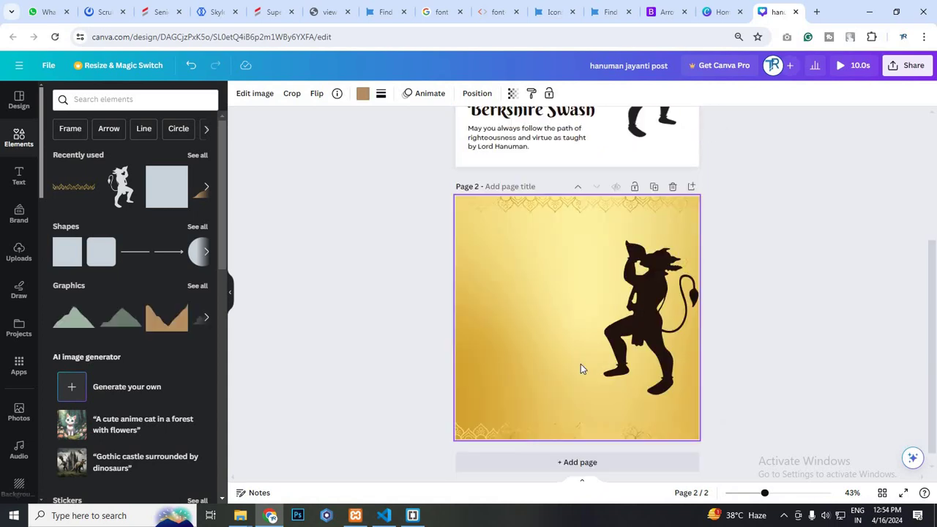
left_click(580, 366)
key("ctrl+v")
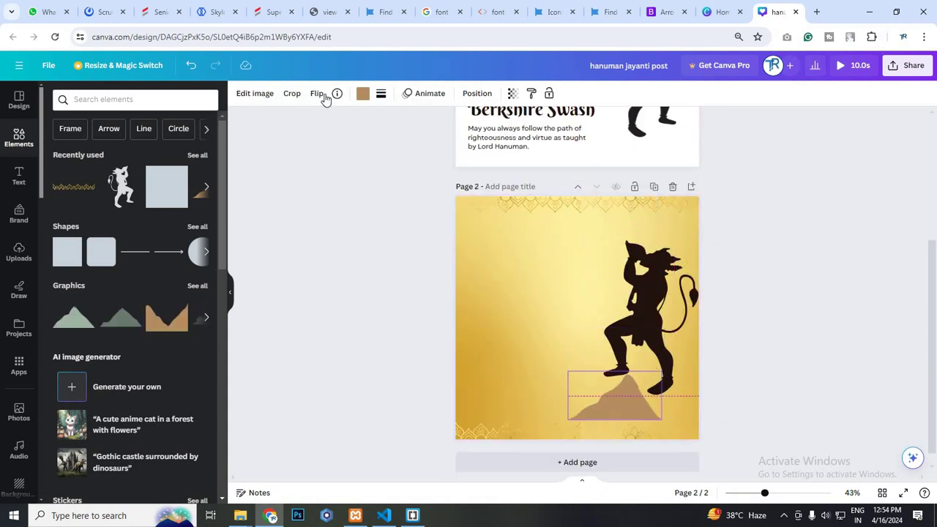
Flip the mountain on page 2 horizontally and recolour it with the dark brown #221410 of the silhouette.
left_click(319, 94)
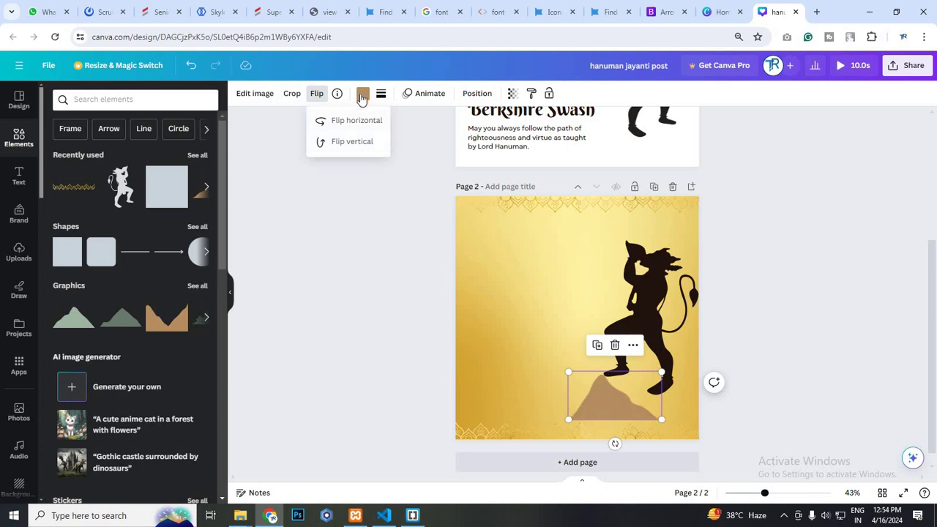
left_click(362, 96)
left_click(362, 96)
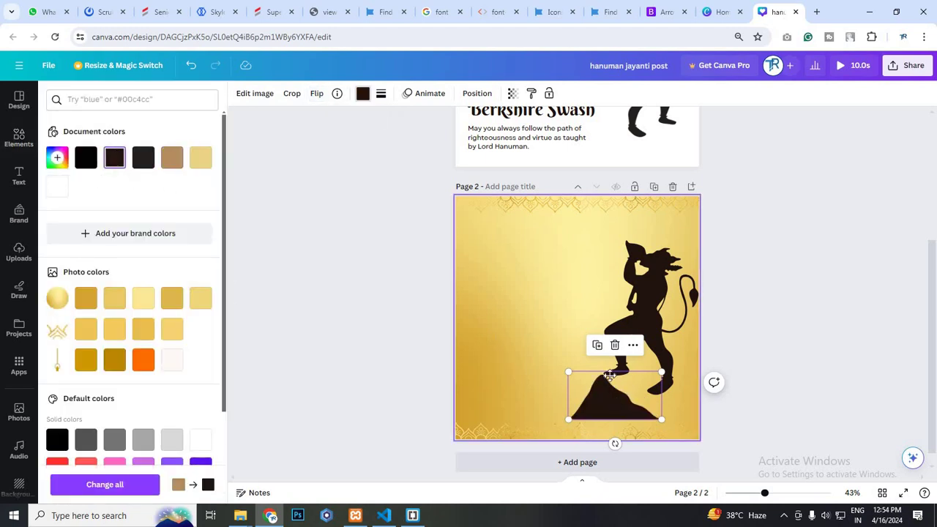
Enlarge the mountain to about 660 by 340 and place it in page 2's bottom-right corner.
left_click_drag(637, 391, 701, 418)
left_click_drag(642, 424, 641, 444)
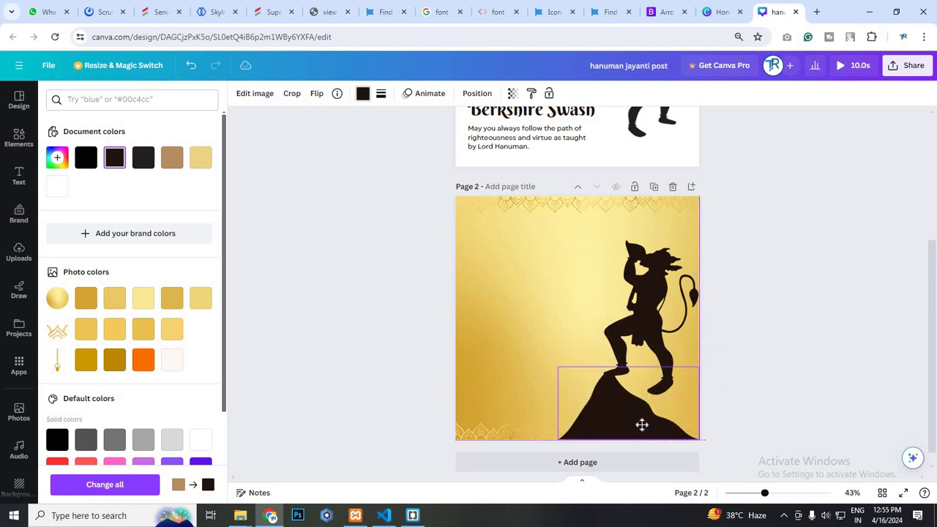
left_click_drag(565, 368, 556, 363)
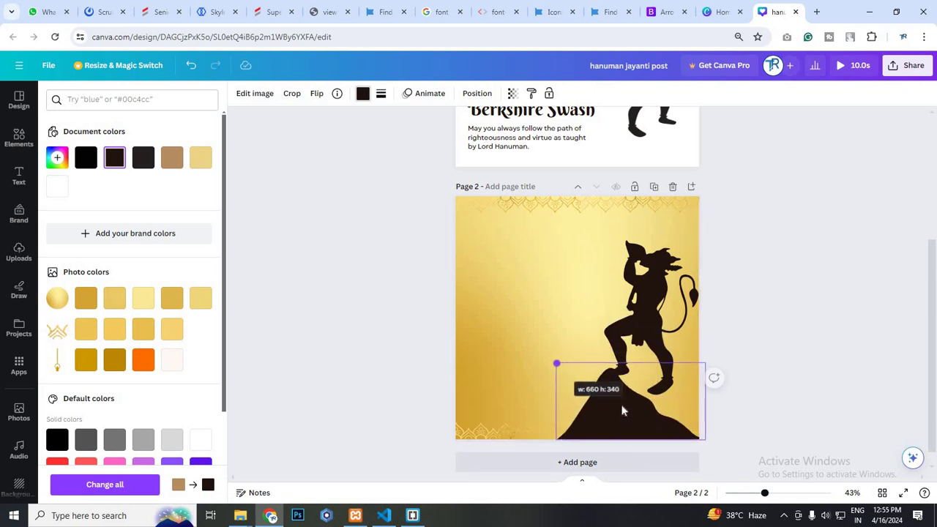
left_click_drag(622, 407, 619, 405)
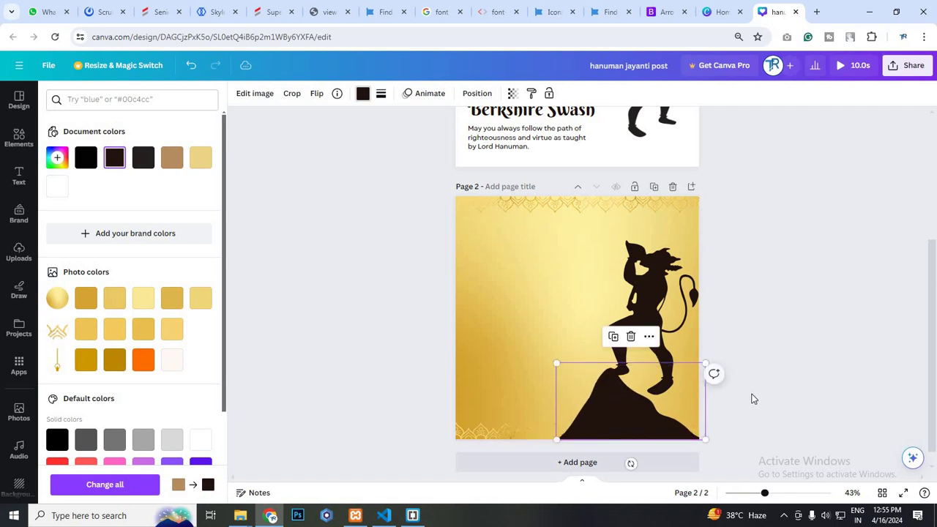
Enlarge the mountain further towards the page's left side and lower the Hanuman silhouette so its feet rest on the slope.
left_click(609, 407)
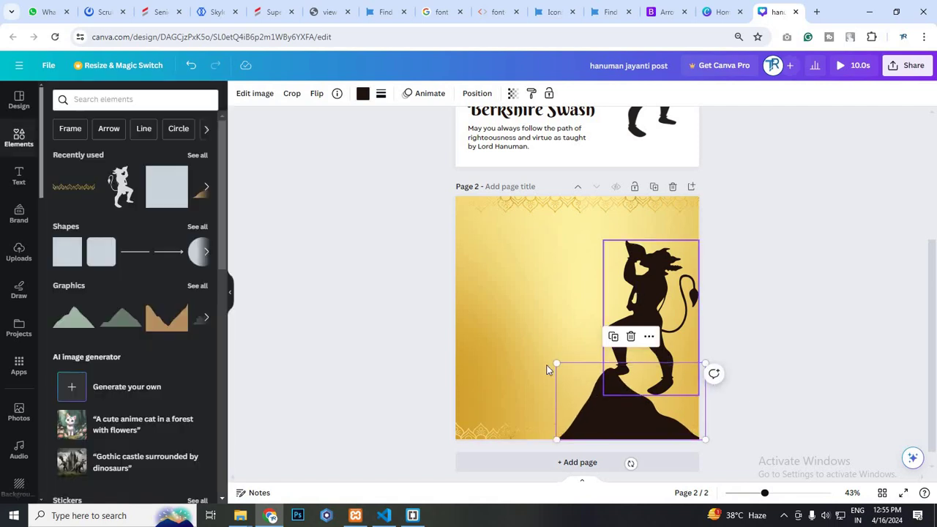
left_click_drag(601, 415, 598, 395)
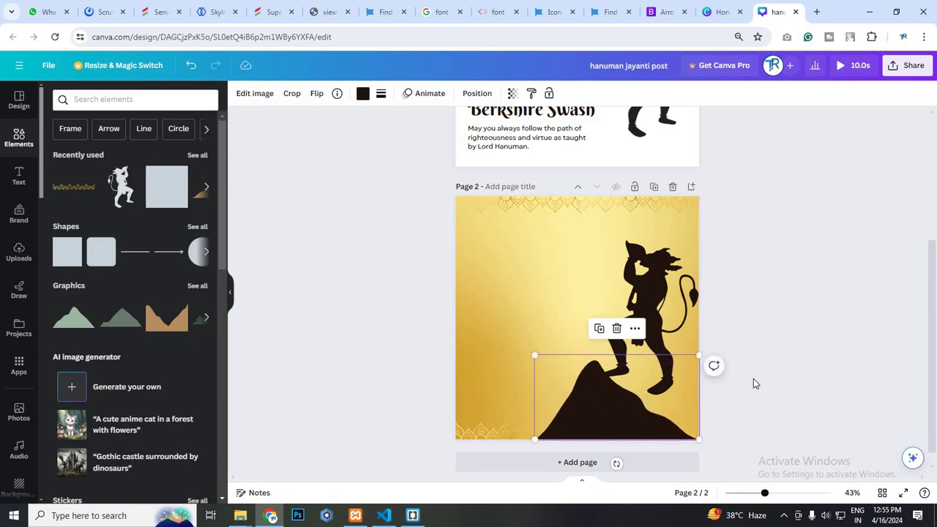
left_click_drag(659, 314, 670, 340)
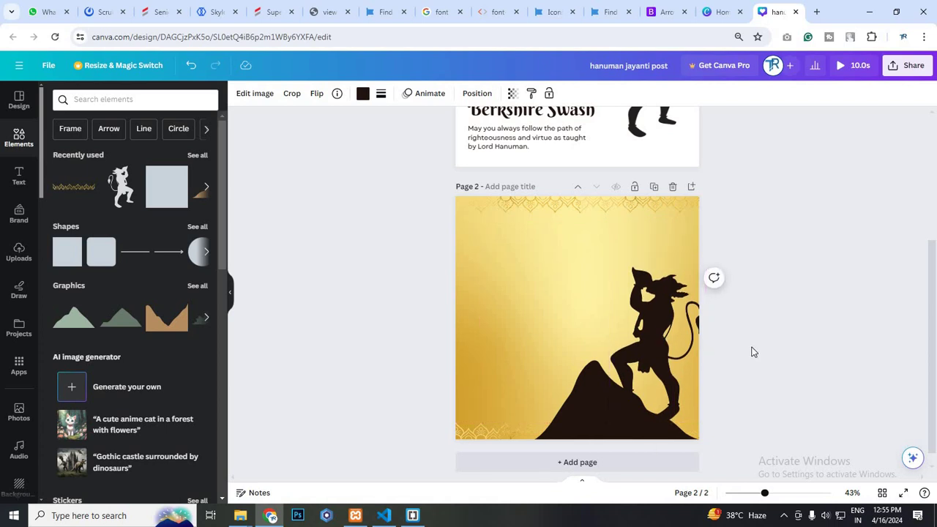
left_click(754, 366)
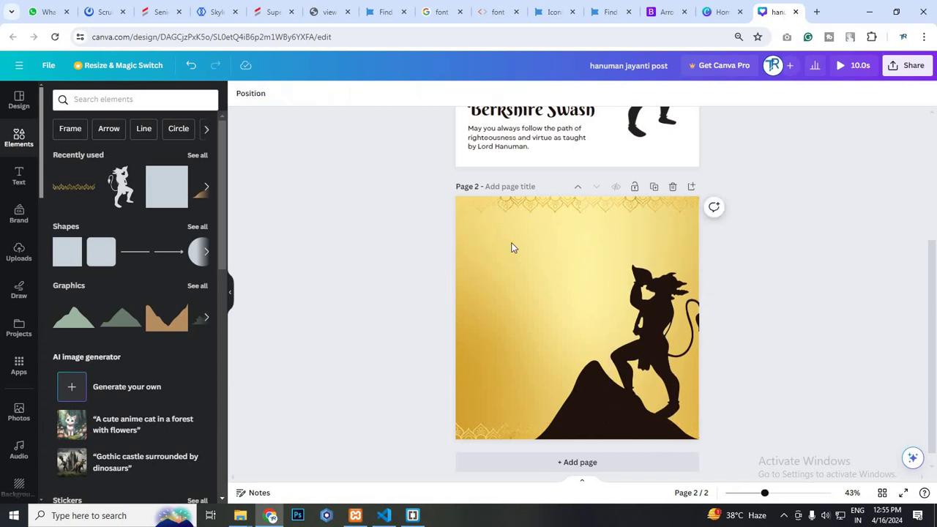
Copy the black round brush-splash graphic from page 1 onto page 2, beside the Hanuman silhouette.
scroll(542, 242, "up", 3)
left_click(575, 242)
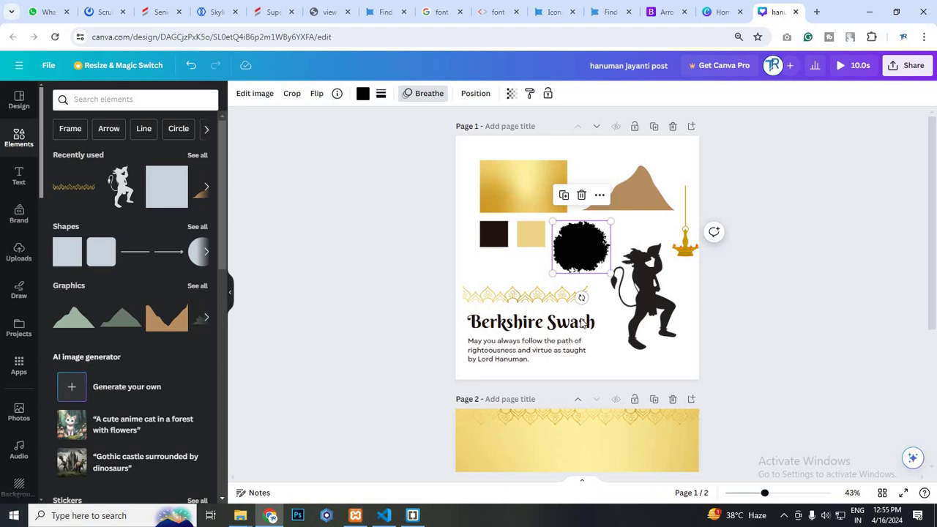
scroll(553, 292, "down", 3)
left_click(604, 366)
key("ctrl+v")
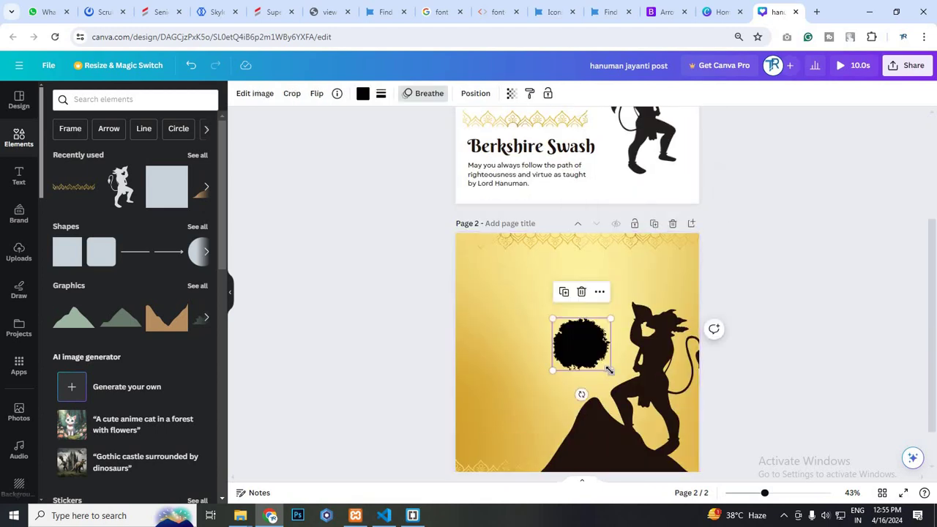
Enlarge the brush-splash over the Hanuman silhouette's head and recolour it with the orange among the hanging lamp's photo colours.
left_click_drag(610, 372, 653, 311)
left_click(362, 93)
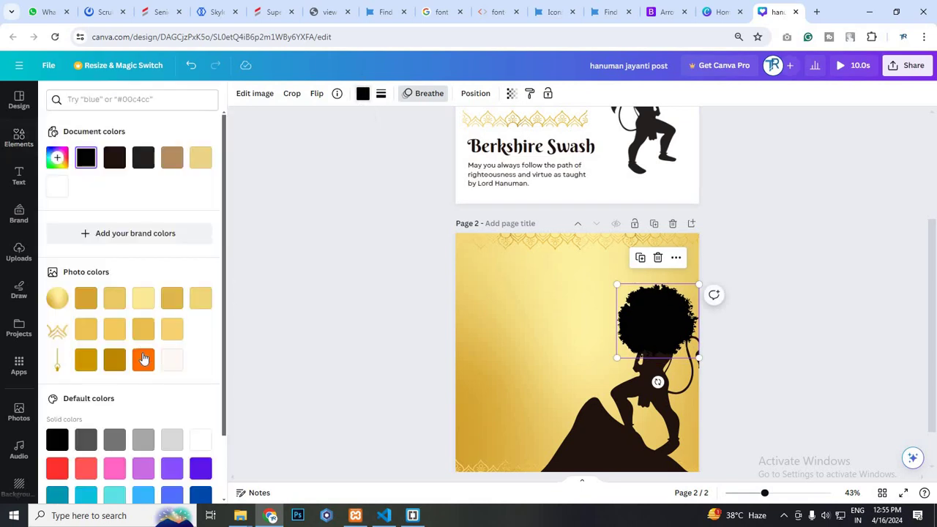
left_click(144, 360)
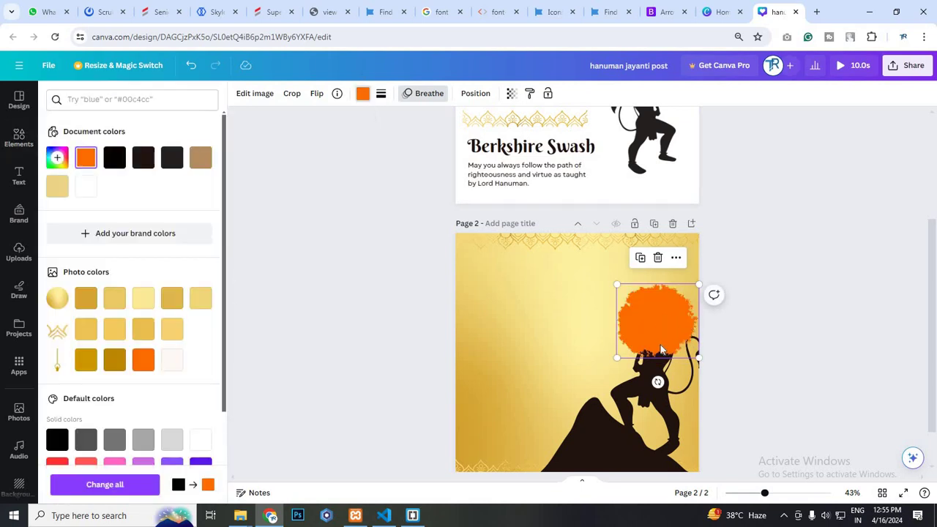
left_click_drag(660, 350, 666, 347)
left_click(629, 437)
left_click(653, 336)
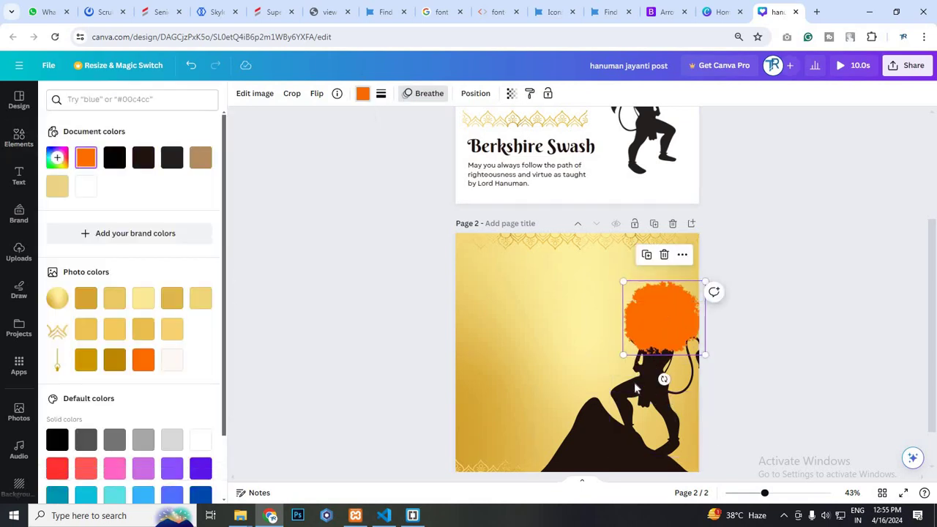
Bring the Hanuman silhouette in front of the orange splash and position the slightly enlarged splash behind its head and shoulders.
right_click(635, 388)
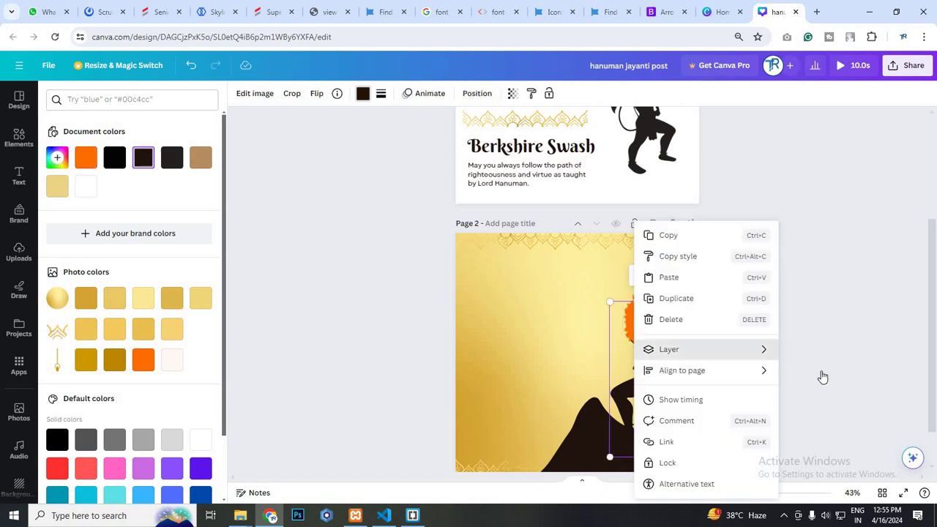
mouse_move(680, 349)
left_click(827, 370)
left_click(683, 296)
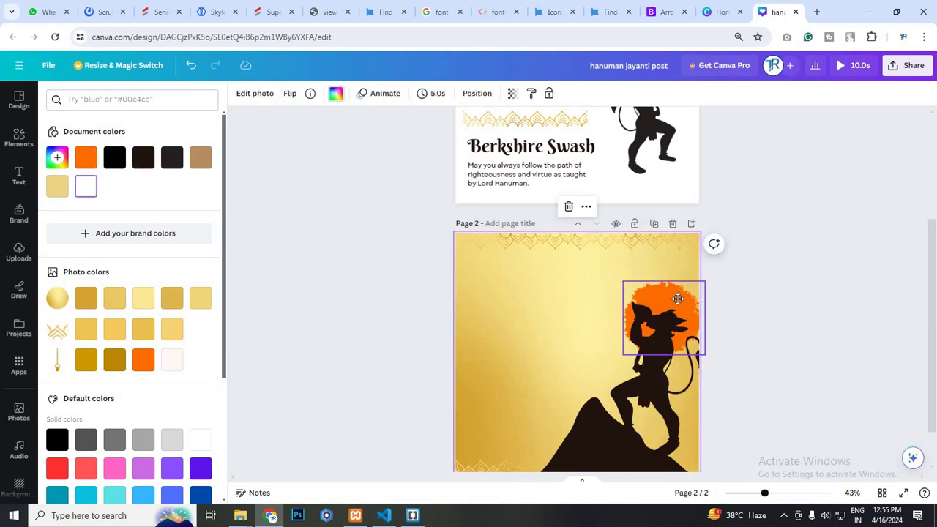
left_click_drag(679, 298, 678, 300)
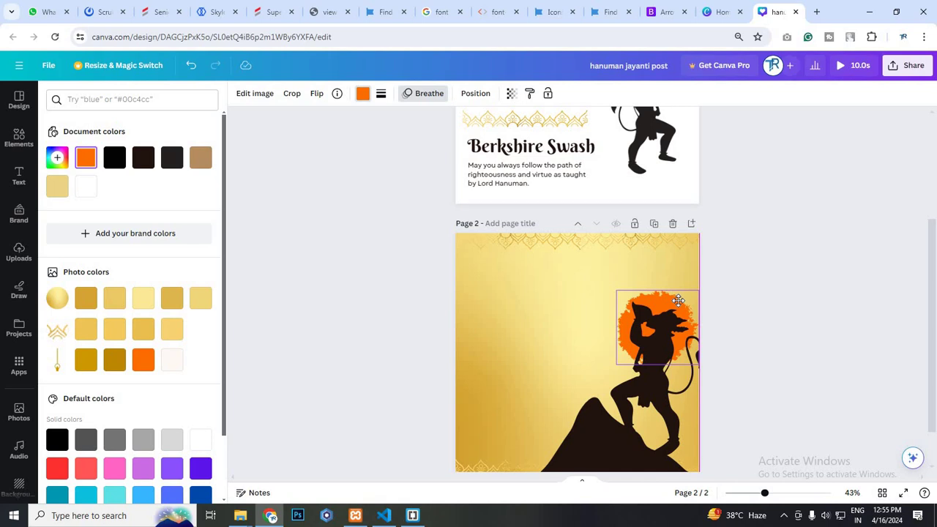
left_click_drag(619, 294, 687, 304)
left_click(695, 409)
Examine how the silhouette, mountain and orange splash fit together on page 2, overall and close up.
scroll(834, 369, "down", 1)
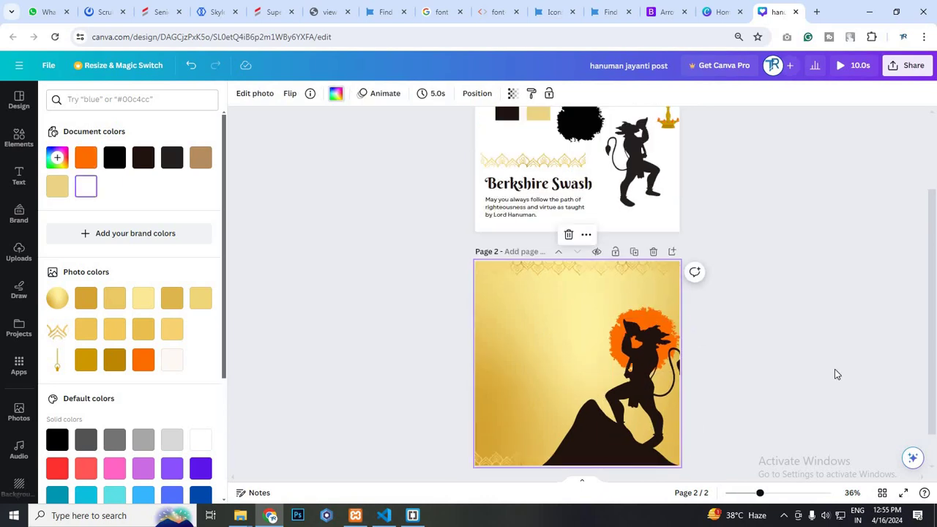
scroll(834, 369, "up", 1)
left_click(831, 381)
scroll(772, 384, "down", 1)
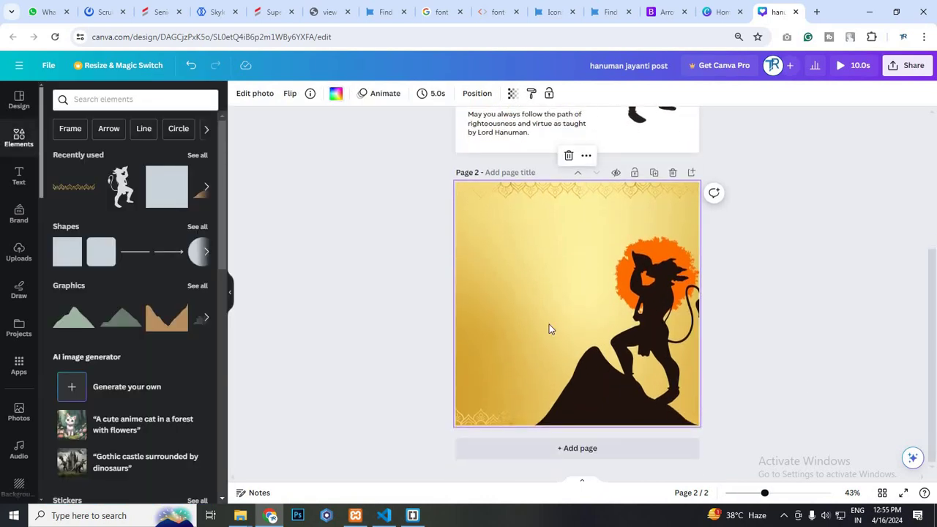
scroll(533, 311, "up", 2)
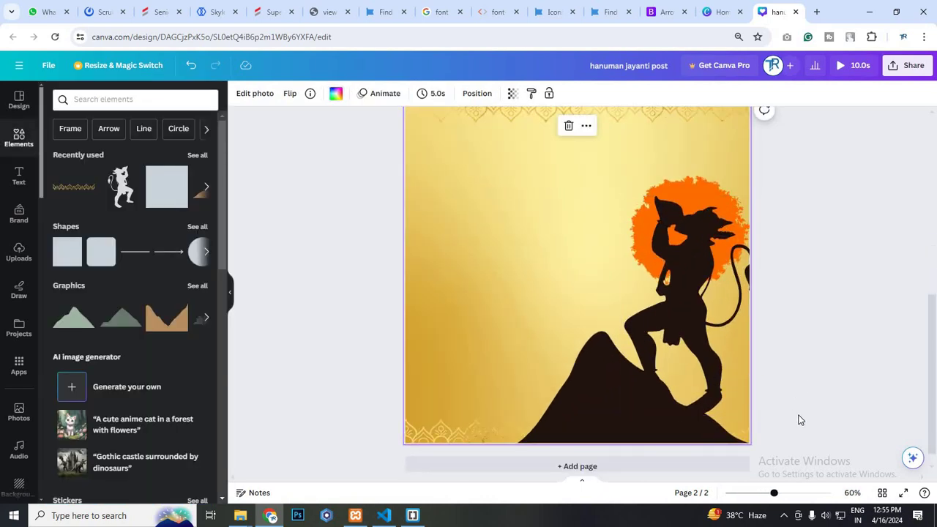
scroll(564, 381, "up", 2)
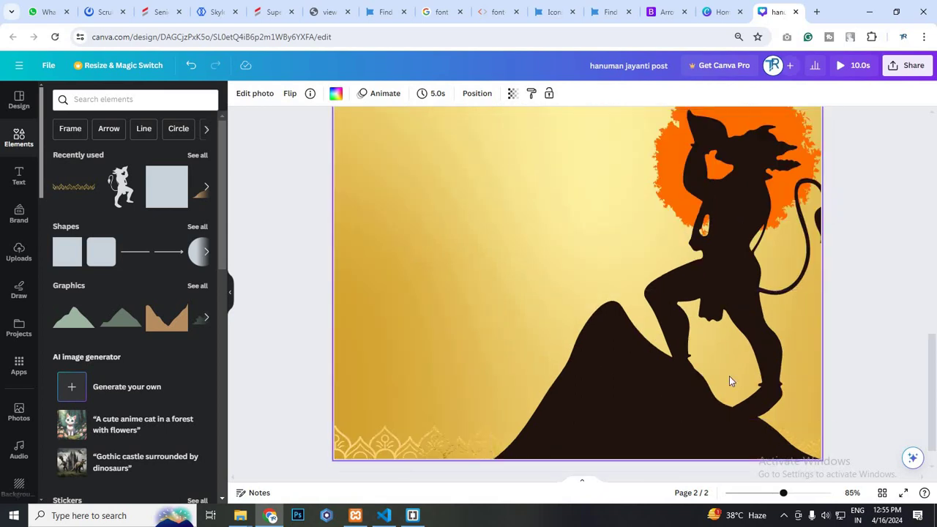
scroll(729, 376, "down", 3)
Copy the "Berkshire Swash" heading from page 1 onto page 2, beside the orange splash.
scroll(764, 366, "up", 5)
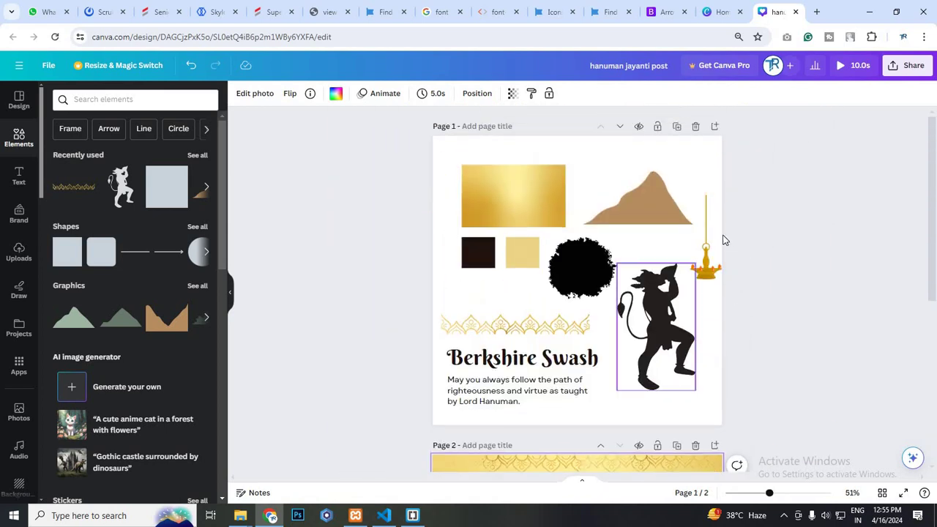
scroll(509, 287, "down", 3)
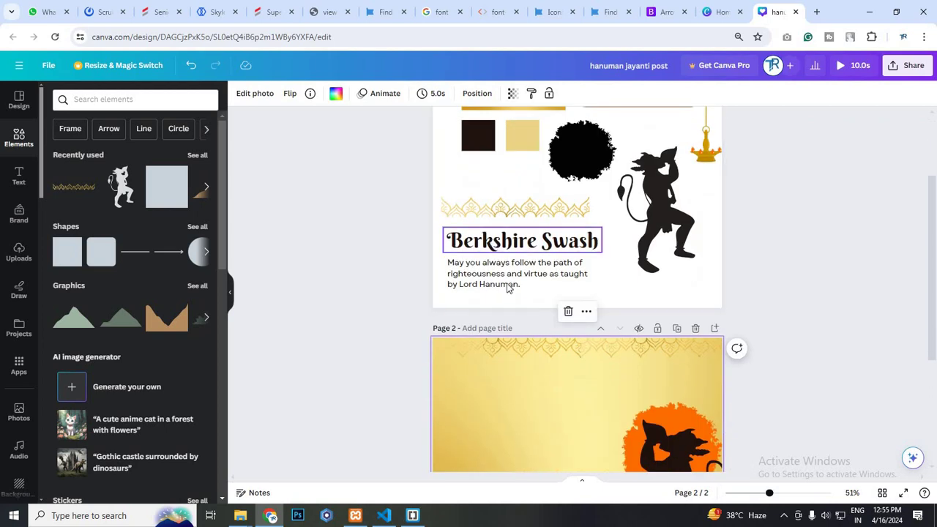
left_click(506, 248)
left_click(498, 275, "shift")
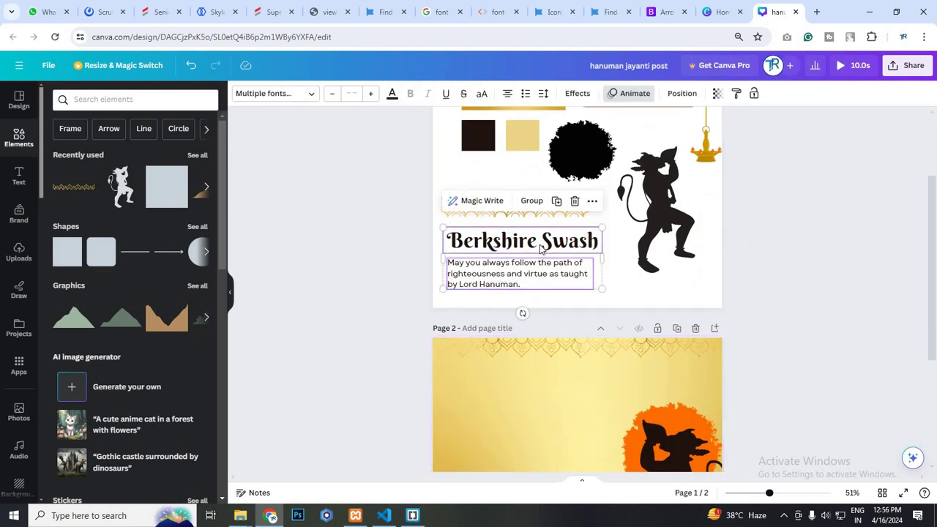
left_click(540, 299)
left_click_drag(540, 248, 540, 417)
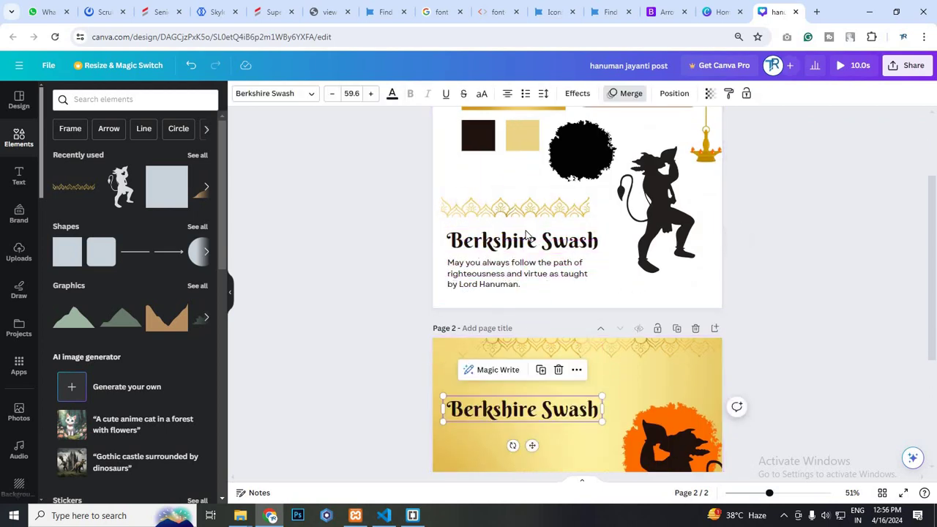
scroll(526, 238, "down", 3)
left_click_drag(492, 240, 496, 270)
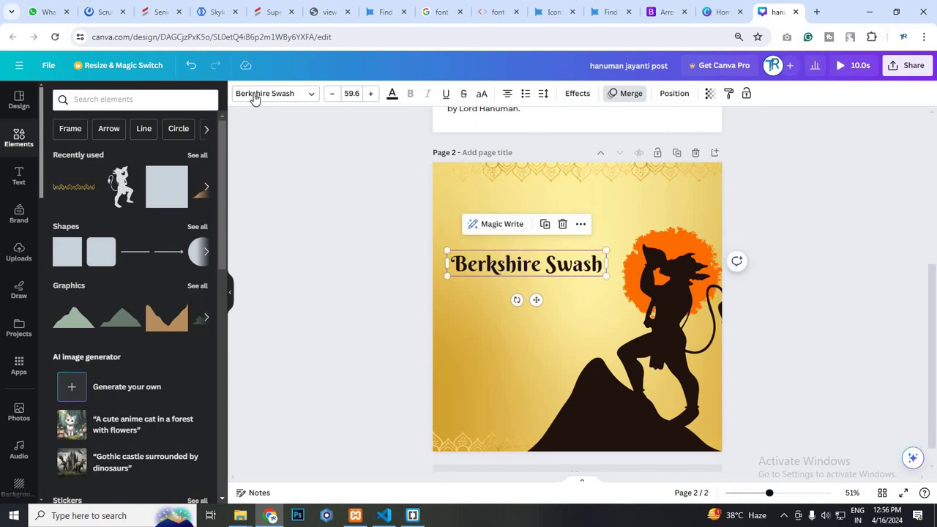
Replace the copied heading's text on page 2 with "Hanuman Jayanti".
double_click(531, 268)
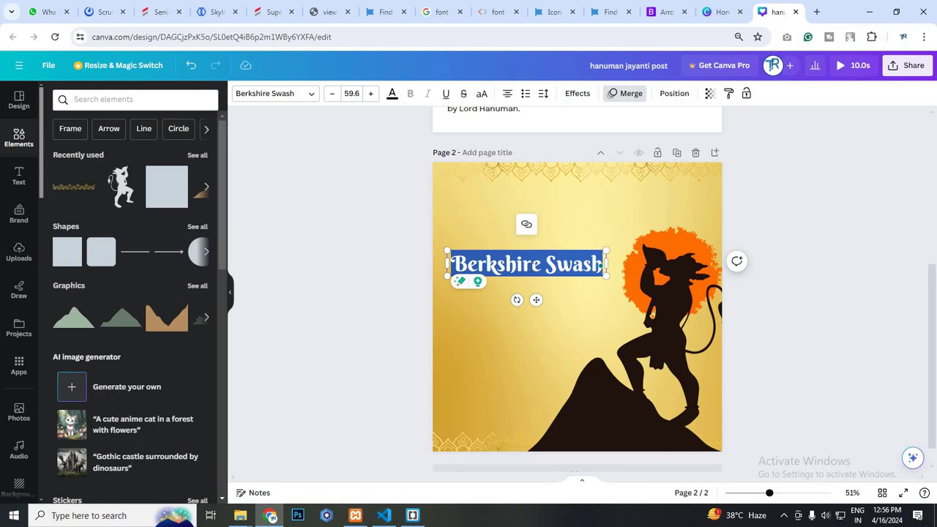
type("Hanu")
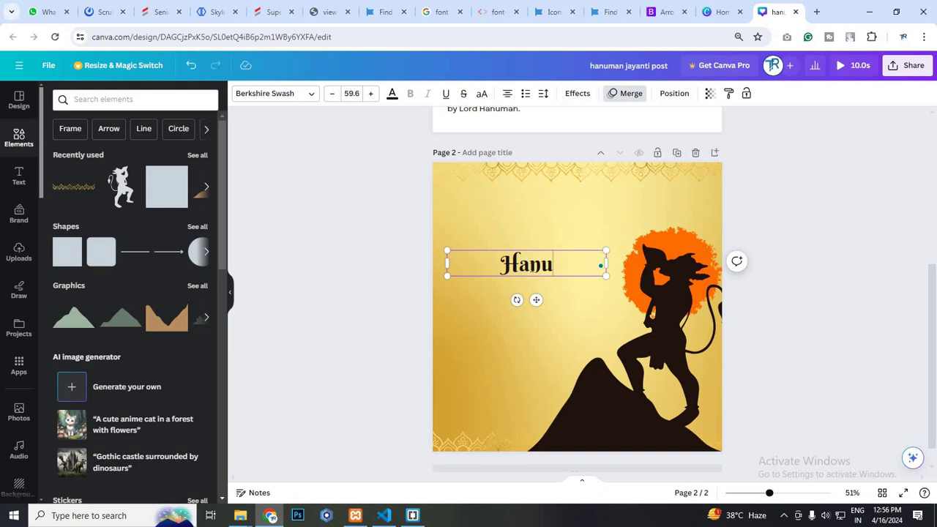
type("man Jay")
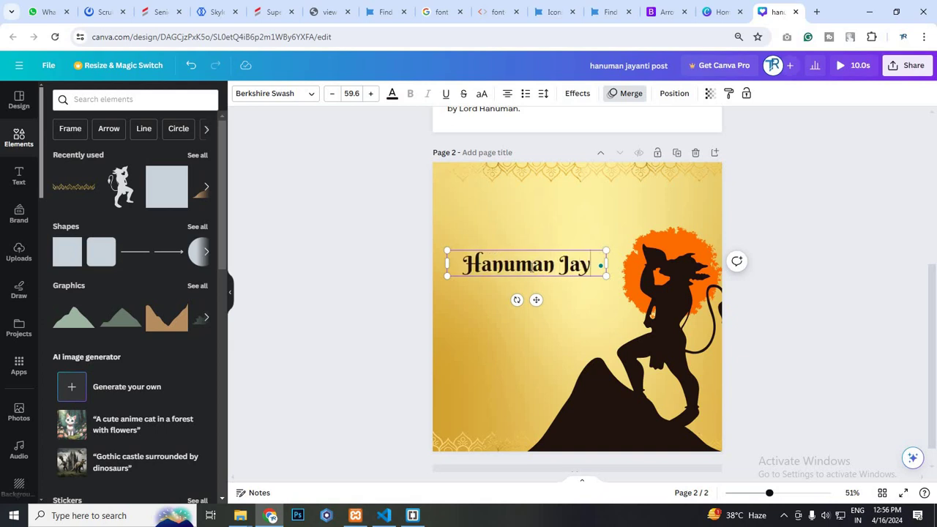
type("anti")
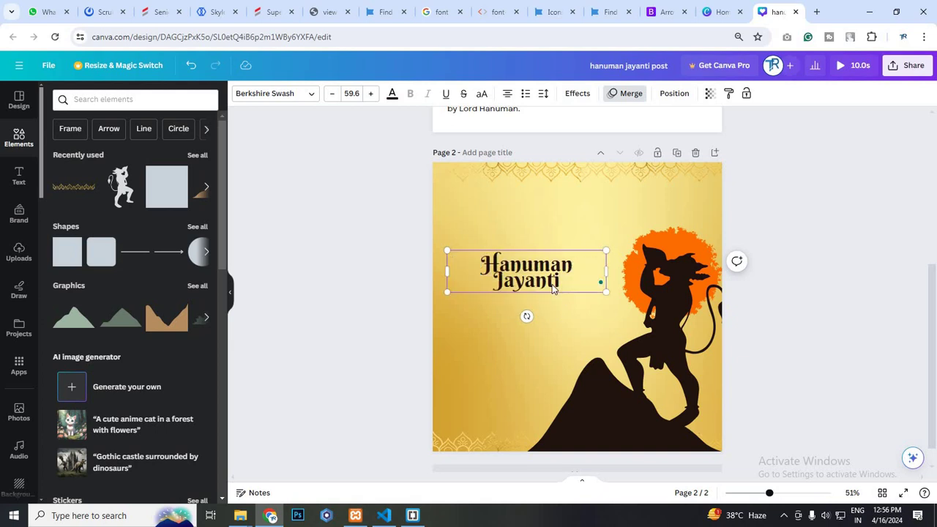
Loosen the title's line spacing, enlarge it to font size 79.8 and place it on two lines beside the Hanuman silhouette.
left_click_drag(553, 289, 539, 282)
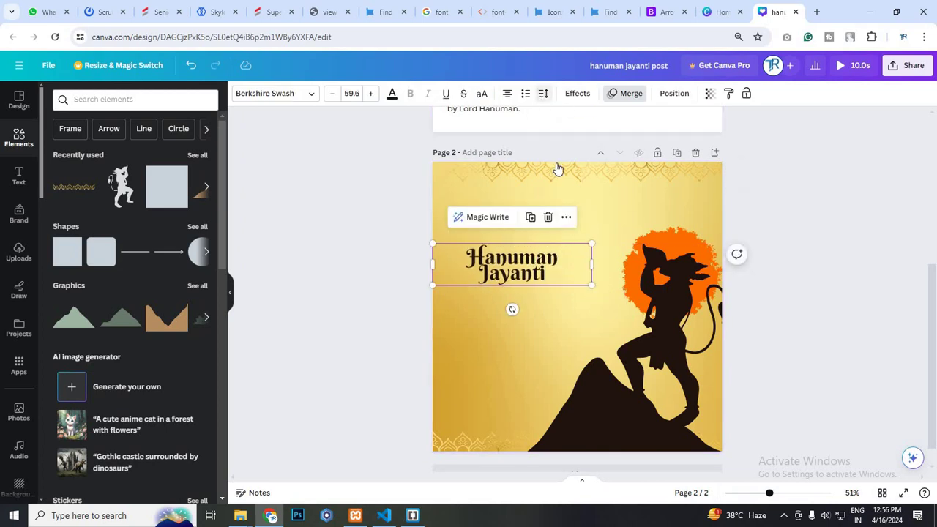
left_click_drag(569, 167, 575, 169)
left_click_drag(592, 291, 663, 330)
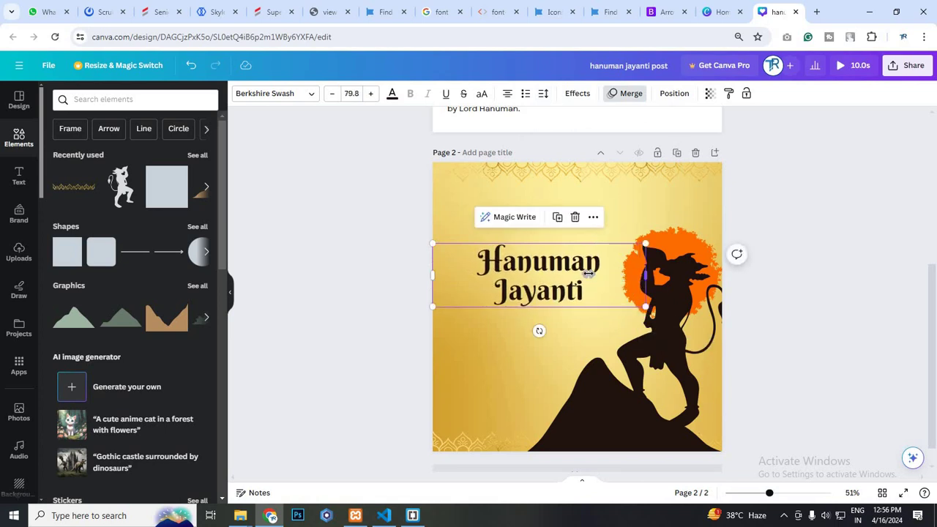
left_click_drag(588, 273, 556, 280)
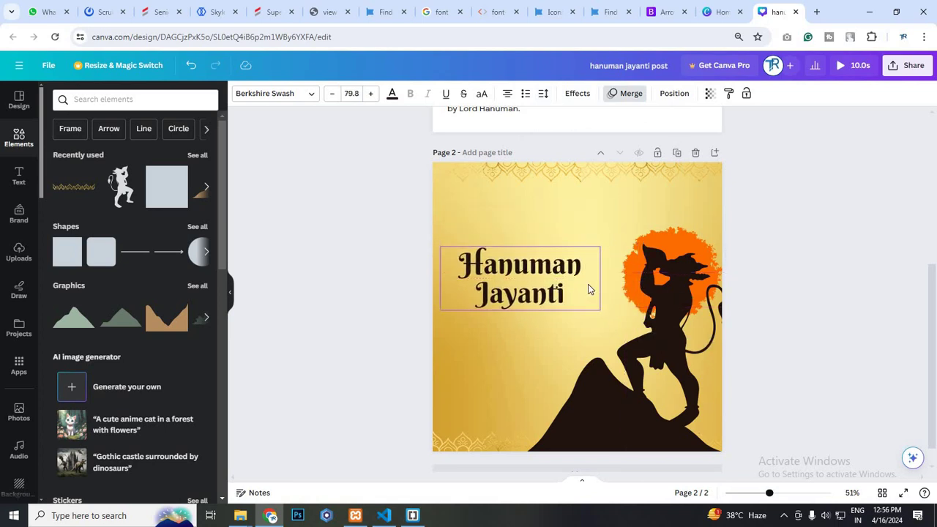
left_click(777, 371)
Add a text reading "Happy" to page 2 and place it above the "Hanuman Jayanti" title.
scroll(520, 280, "up", 1)
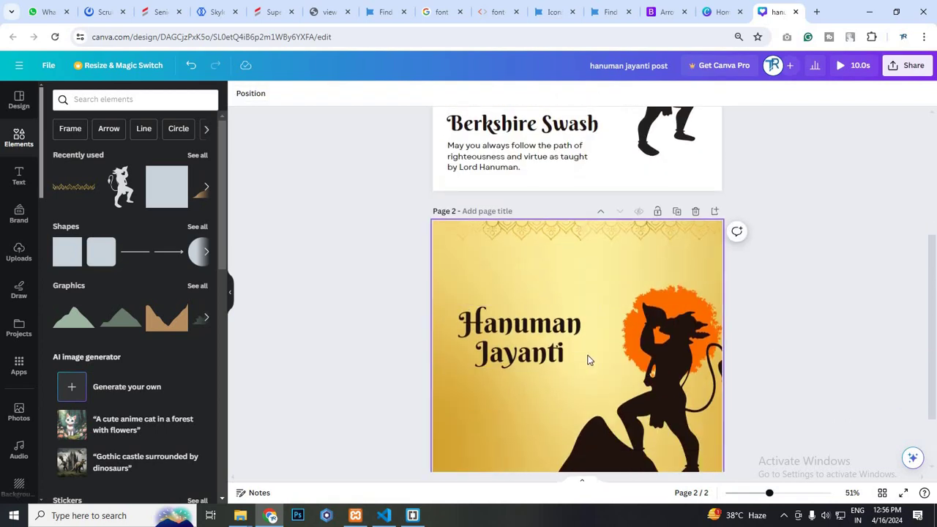
key("t")
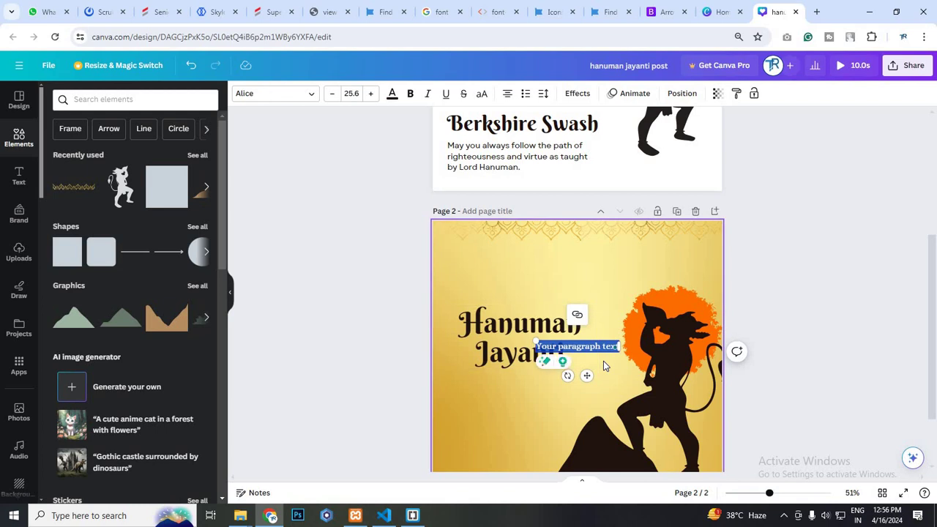
type("Ha")
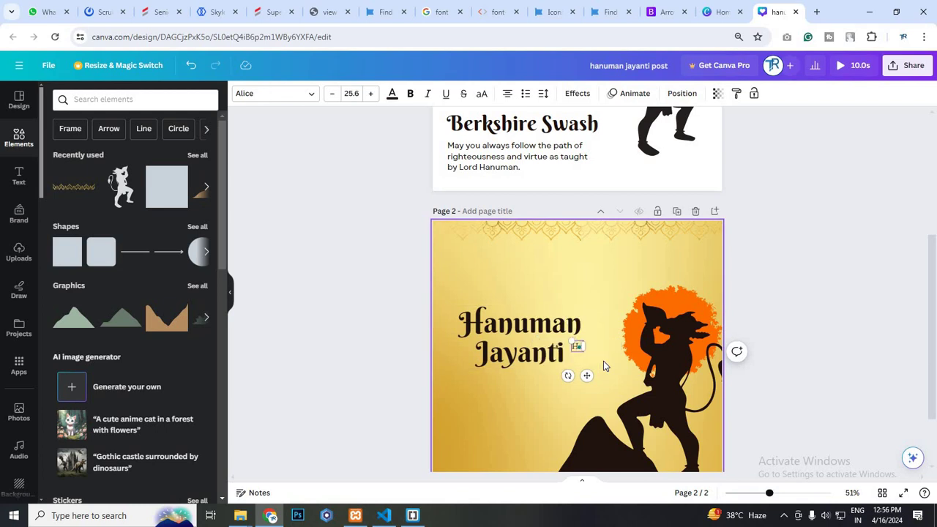
type("ppy")
left_click(556, 413)
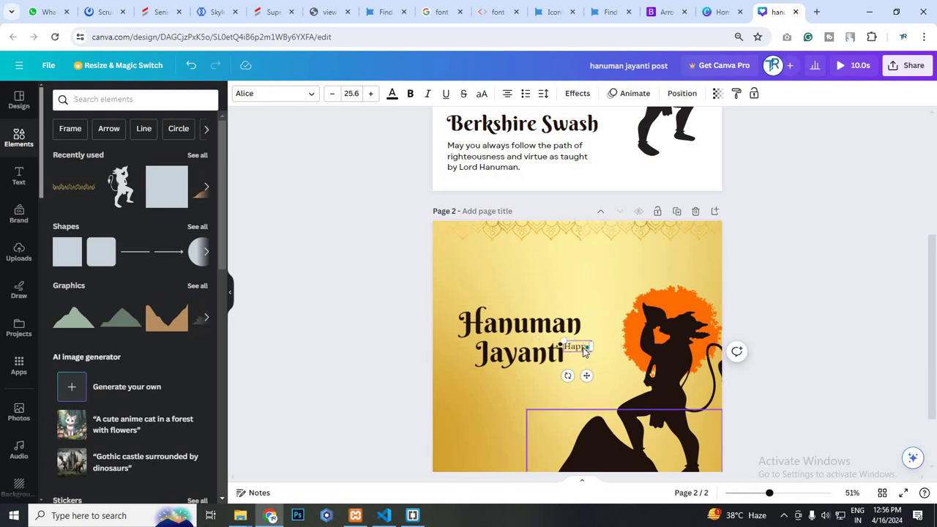
left_click_drag(577, 346, 520, 297)
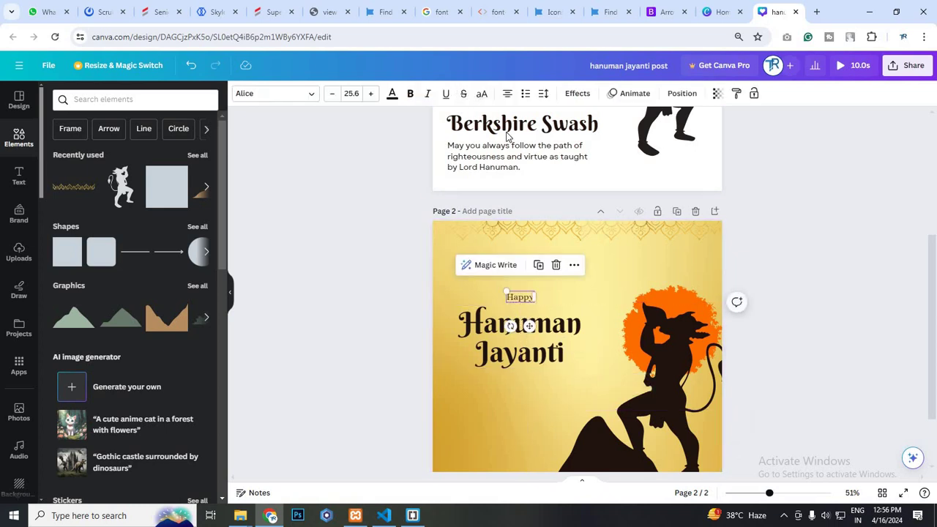
Format "Happy" as bold uppercase at size 32.1 and centre it directly above the title.
left_click(483, 95)
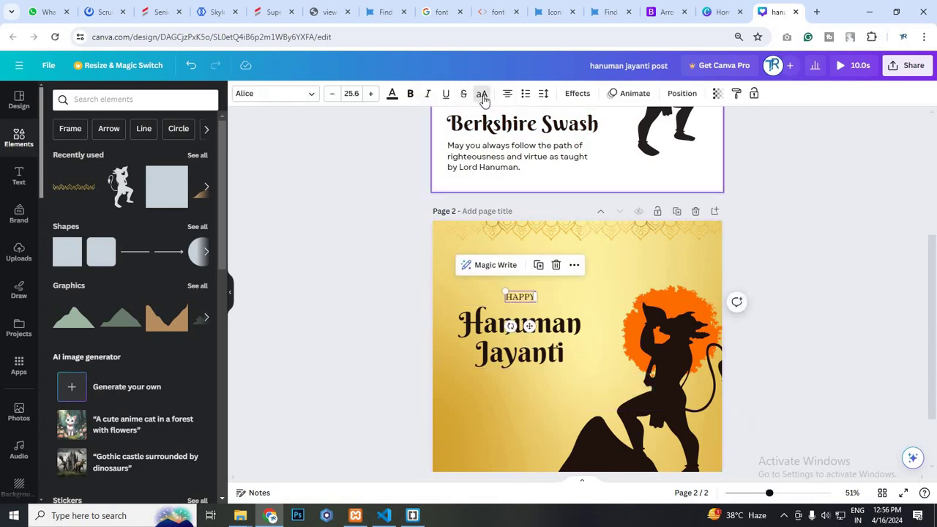
left_click(410, 95)
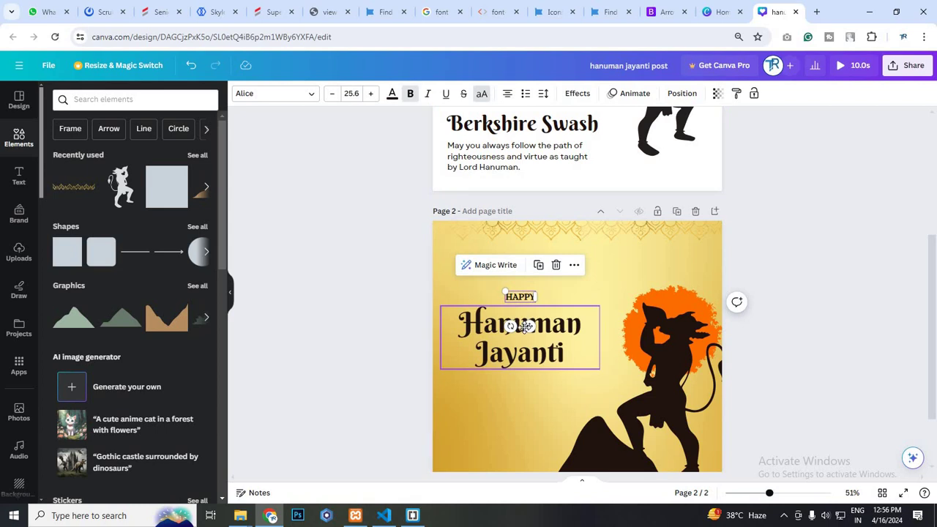
mouse_move(531, 298)
left_mouse_down()
mouse_move(528, 306)
mouse_move(539, 299)
left_mouse_up()
left_click_drag(529, 336, 528, 339)
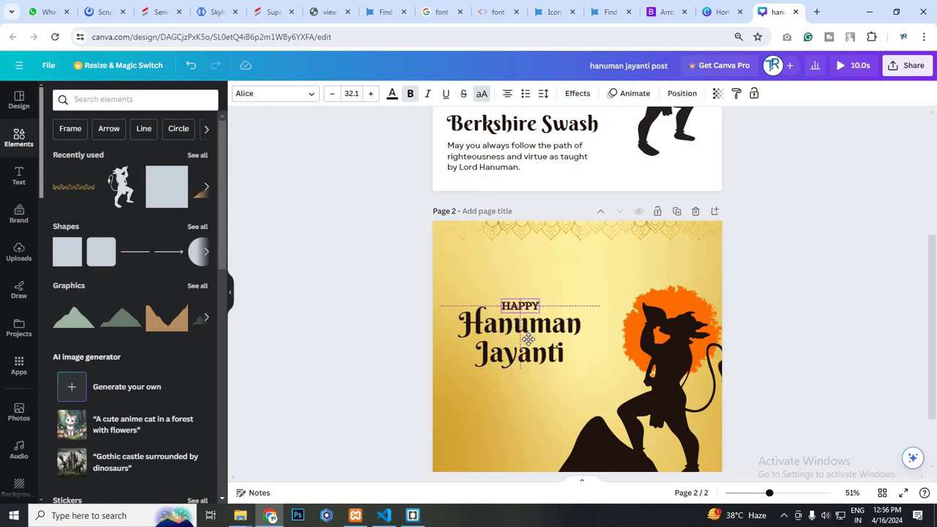
Reselect the small "HAPPY" text overlapped by the title's frame and nudge it slightly upwards.
right_click(567, 294)
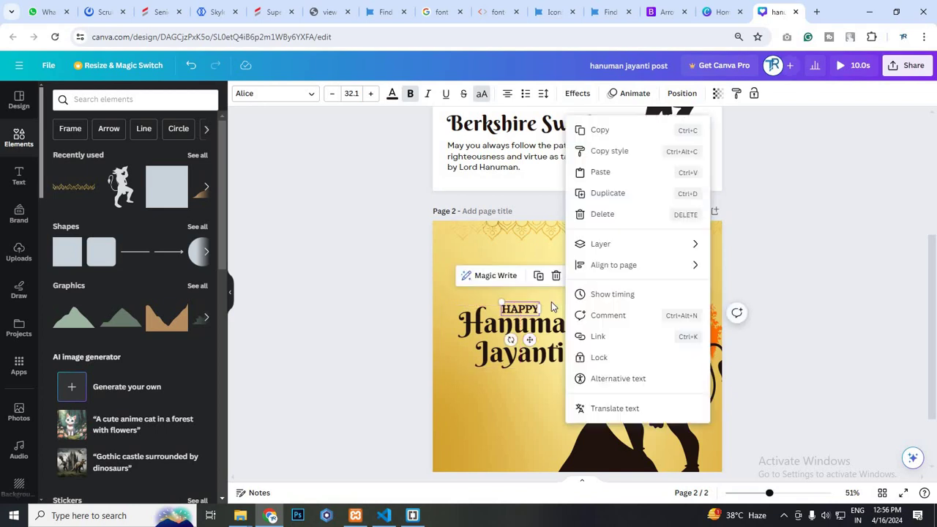
left_click(539, 308)
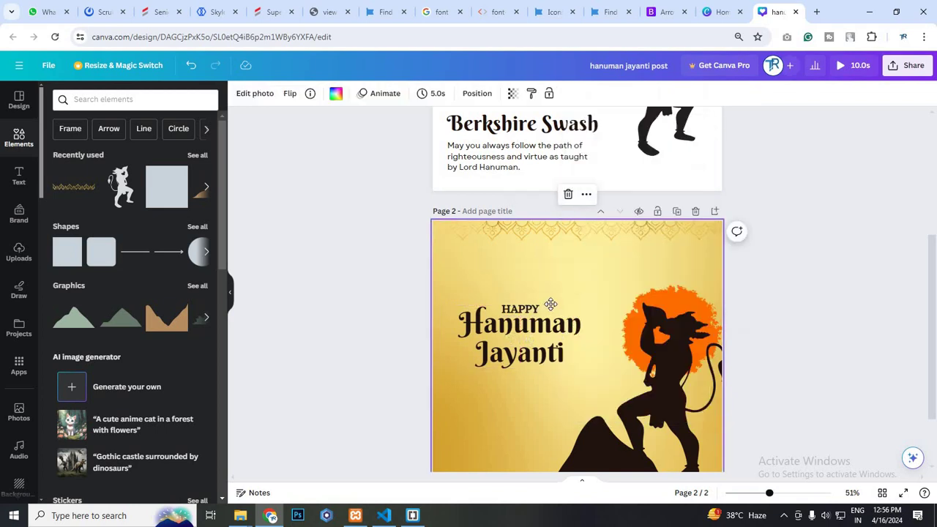
double_click(565, 321)
key("Escape")
key("Escape")
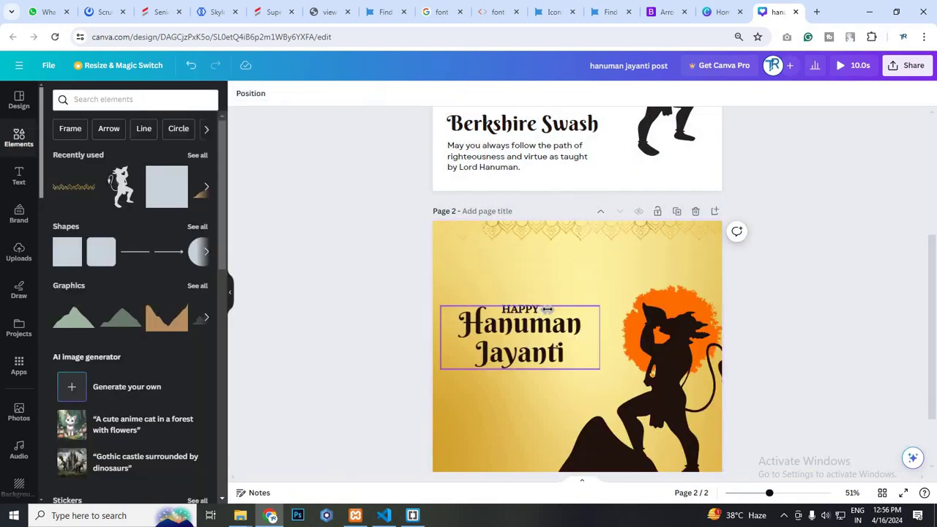
left_click(598, 325)
left_click(522, 402)
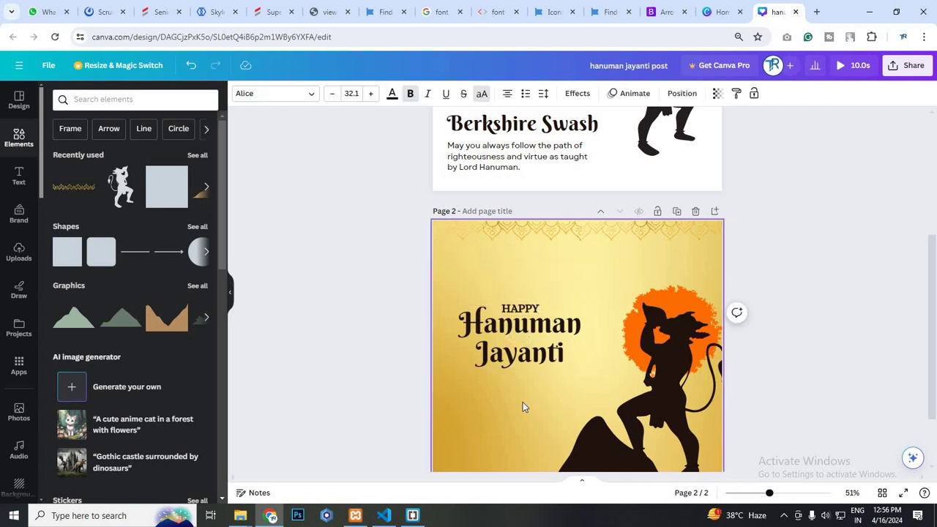
Copy the "May you always follow the path…" blessing text from page 1 to page 2, directly beneath the "Hanuman Jayanti" title.
left_click(515, 162)
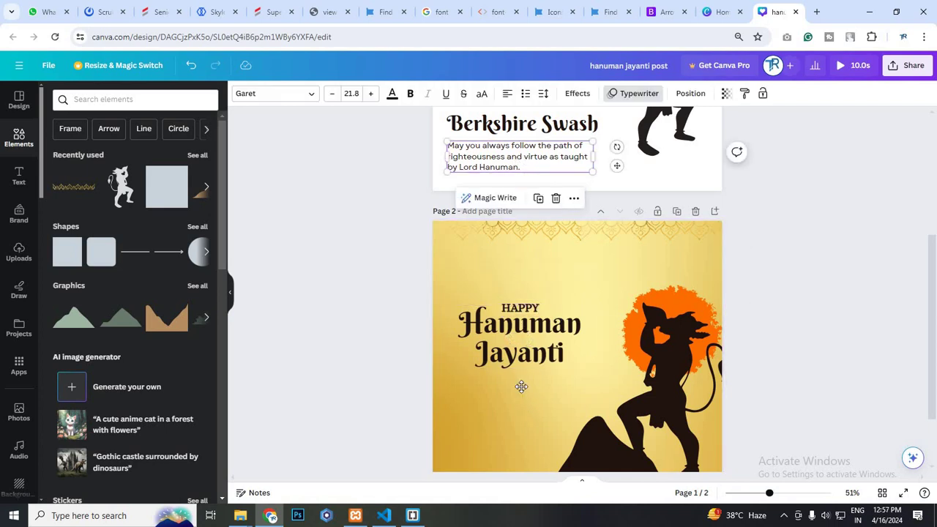
left_click_drag(516, 162, 522, 387)
scroll(532, 290, "down", 1)
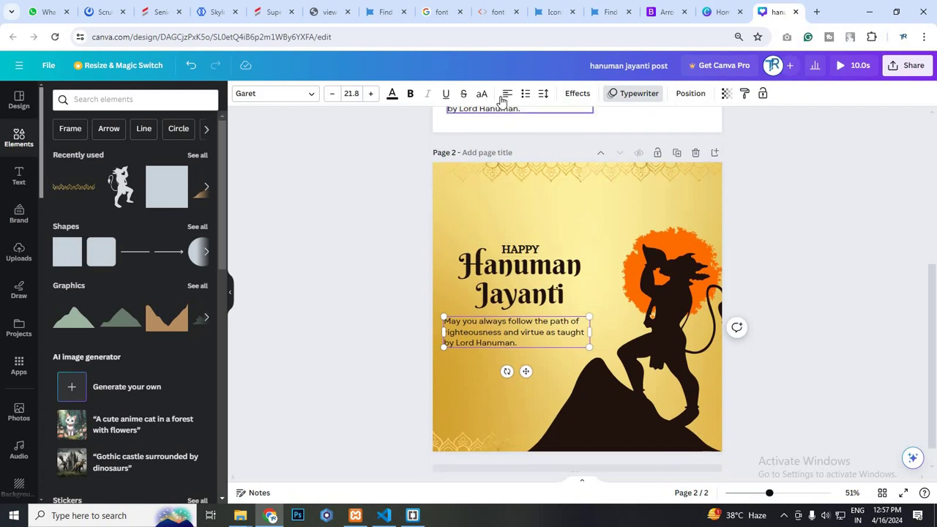
Centre-align the blessing text on page 2 and set its font to Alice.
left_click(506, 93)
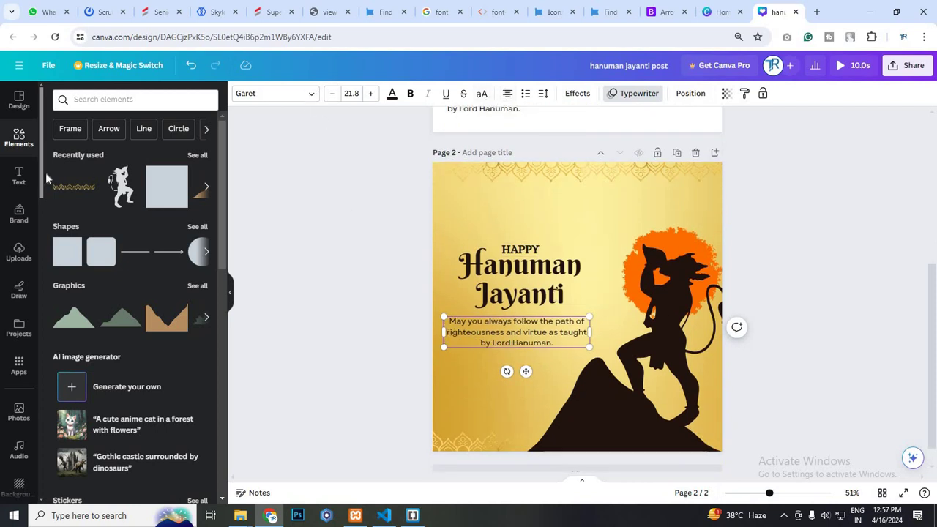
left_click(275, 93)
left_click(72, 196)
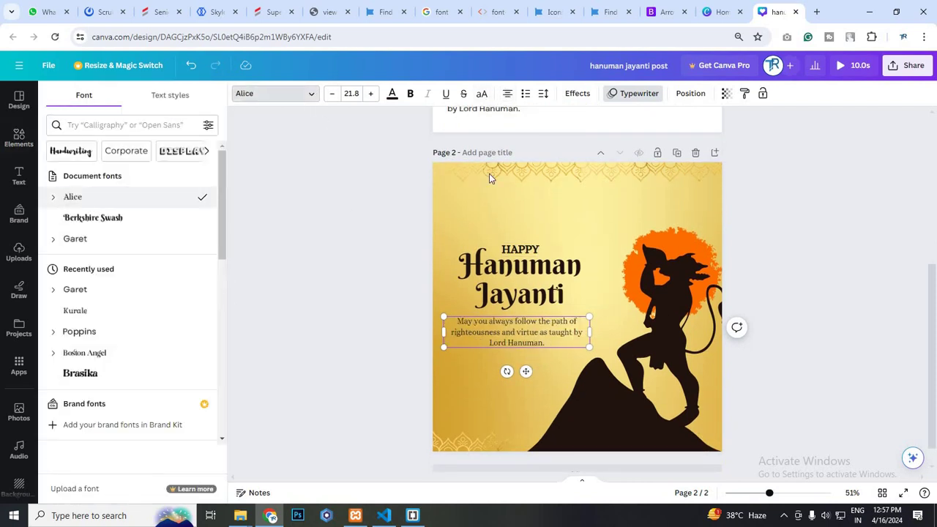
left_click(412, 95)
left_click_drag(556, 334, 553, 333)
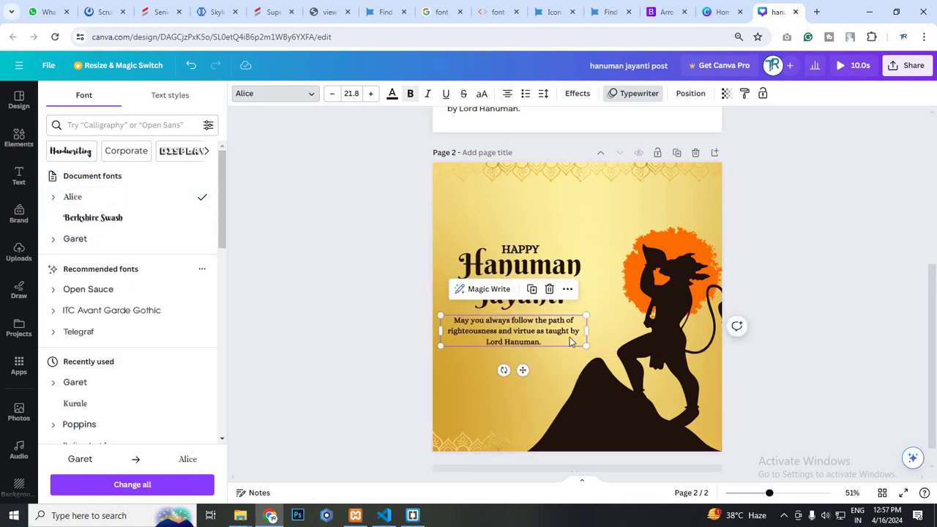
key("ctrl+b")
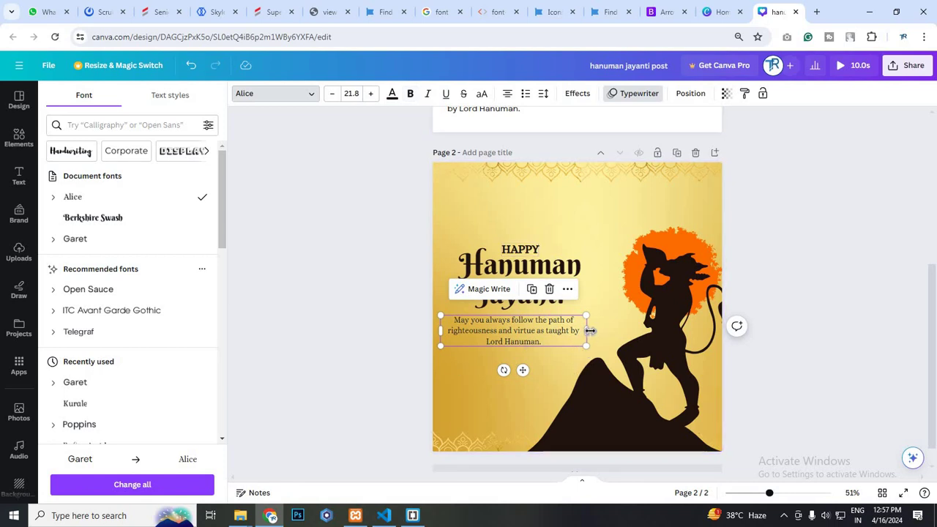
Resize the blessing text to font size 23.1 with "by Lord Hanuman." on its third line, and centre it beneath the title.
left_click(590, 331)
left_click_drag(586, 346, 577, 346)
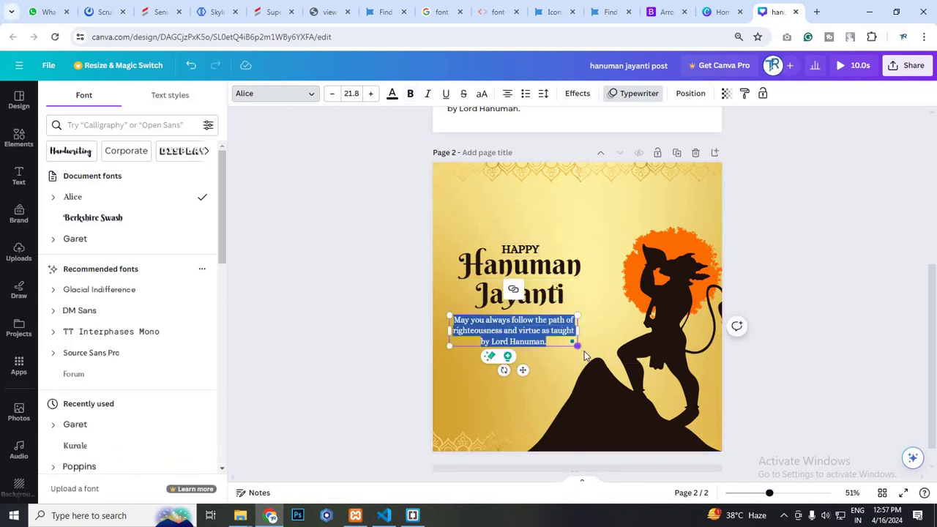
left_click(408, 356)
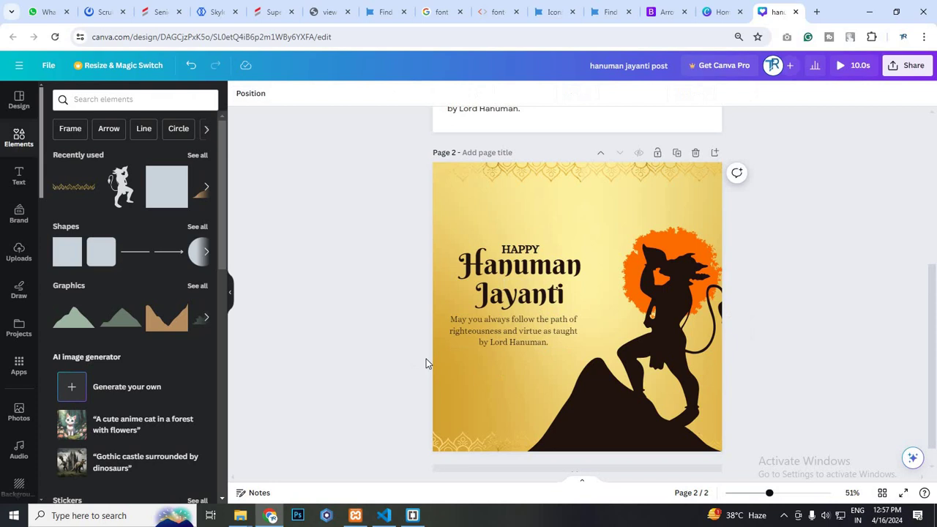
left_click(514, 325)
left_click_drag(514, 324, 518, 324)
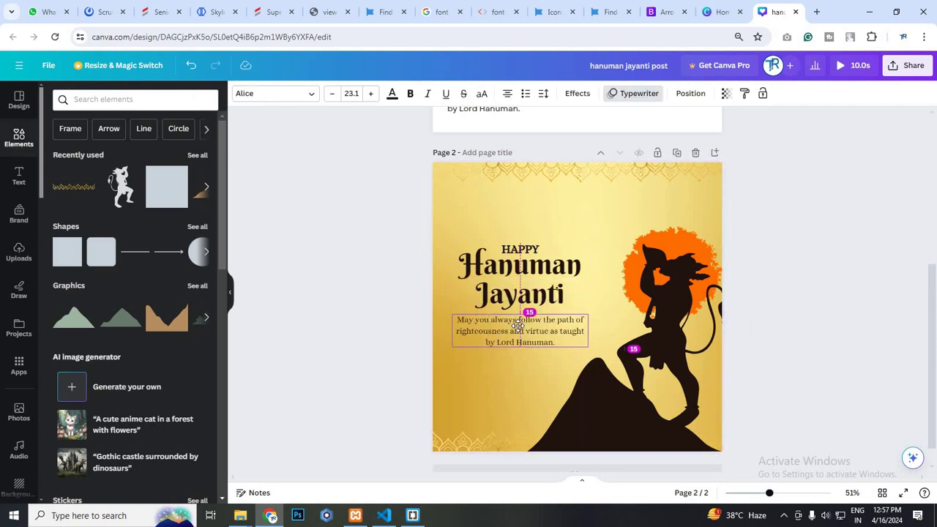
Enlarge "HAPPY", the title and the blessing text together until the blessing text reaches font size 26.3.
left_click(431, 237)
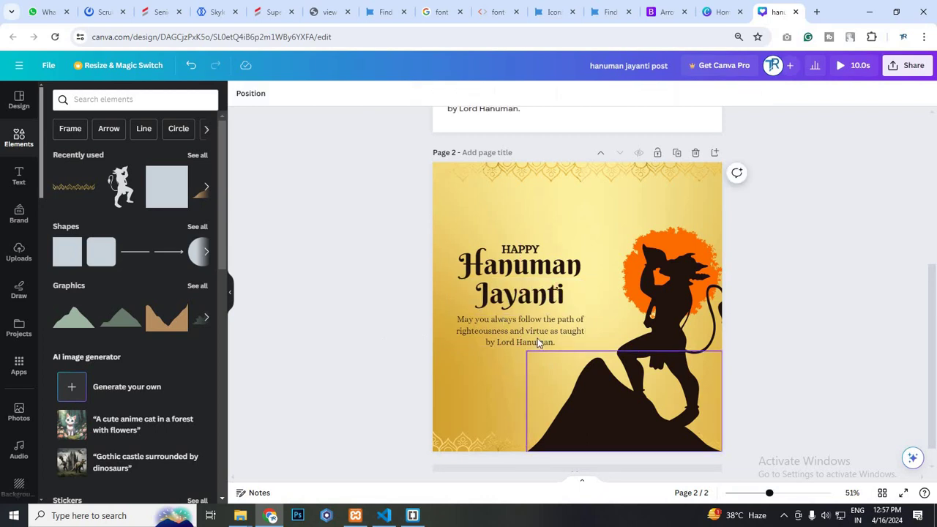
left_click_drag(552, 357, 427, 204)
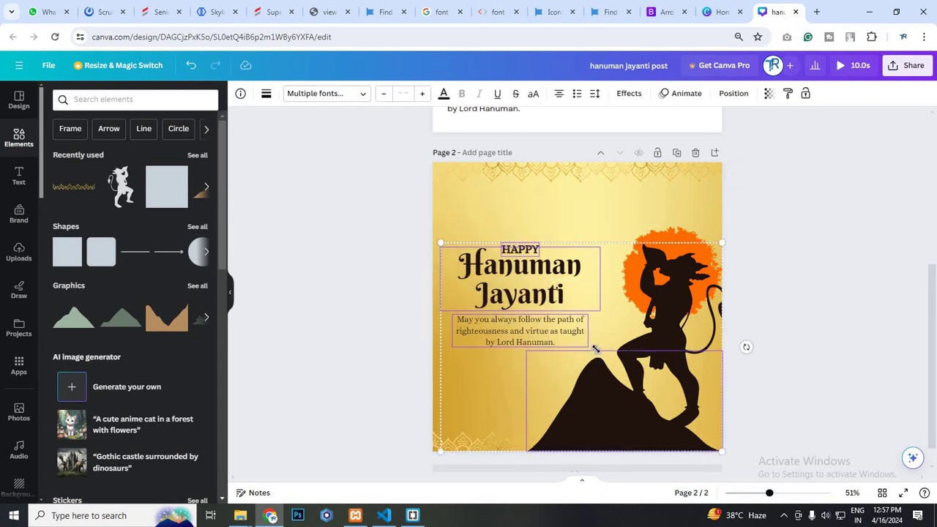
left_click_drag(602, 349, 610, 355)
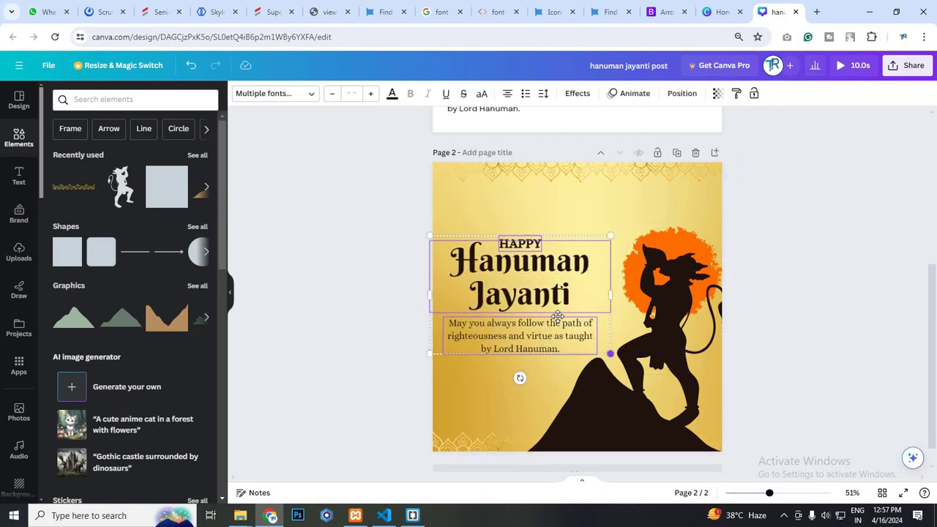
left_click_drag(556, 317, 548, 385)
left_click(580, 364)
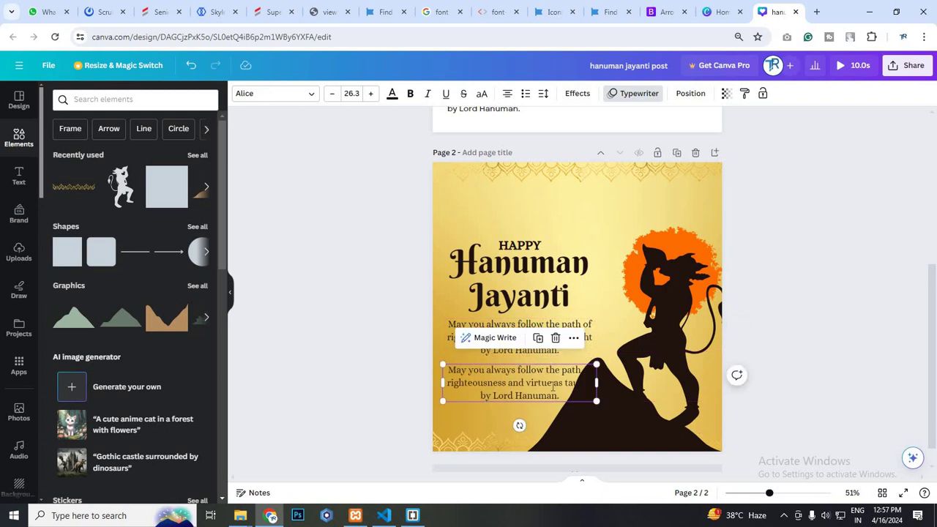
double_click(549, 384)
type("w")
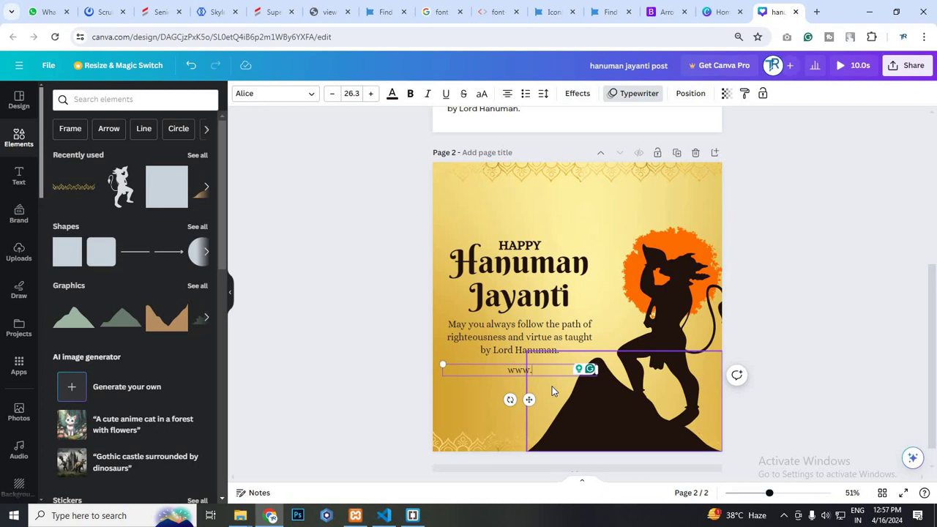
type("ww.websi")
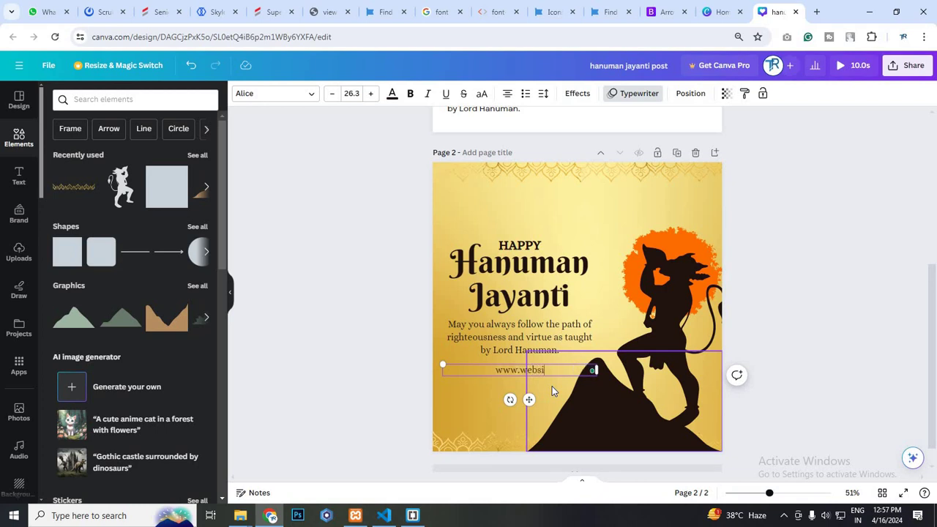
type("te.com")
left_click(799, 375)
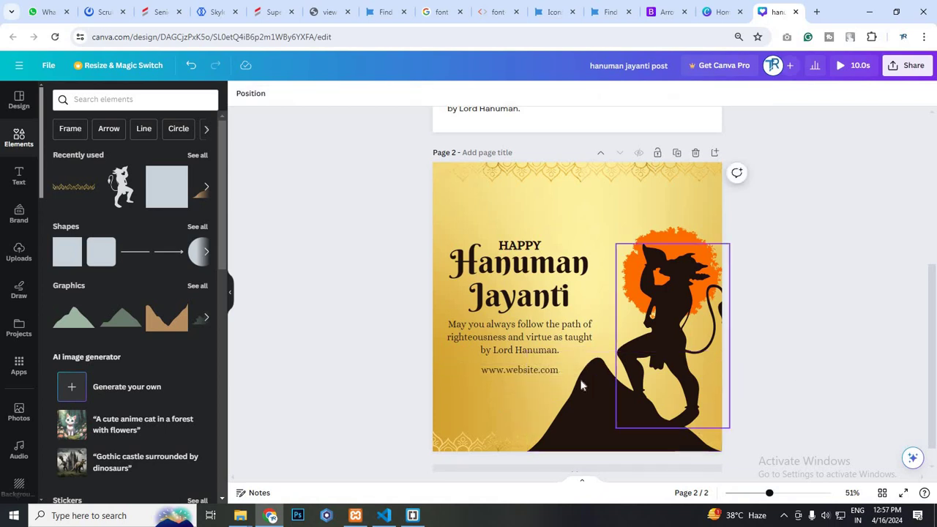
Shrink the website text to font size 18.8 and centre it a little further below the blessing text.
mouse_move(553, 374)
left_mouse_down()
mouse_move(579, 377)
mouse_move(541, 376)
left_mouse_up()
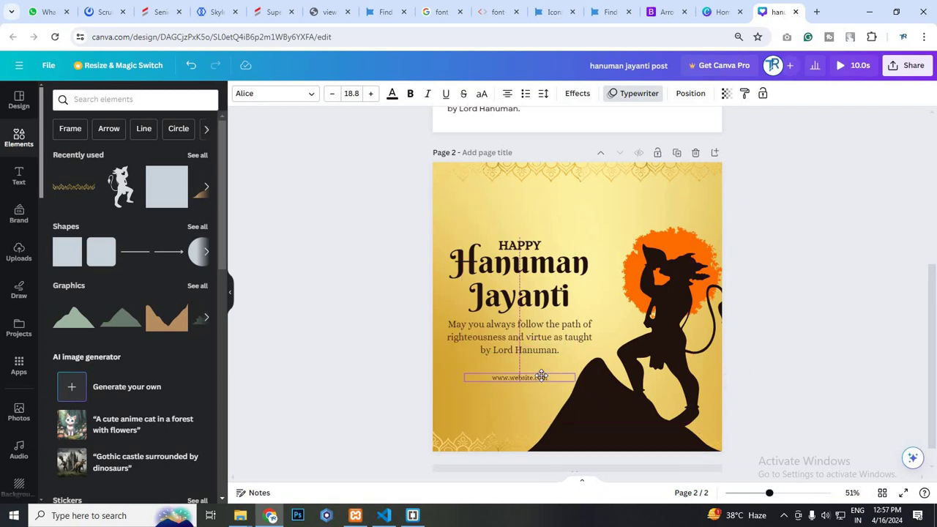
left_click(810, 341)
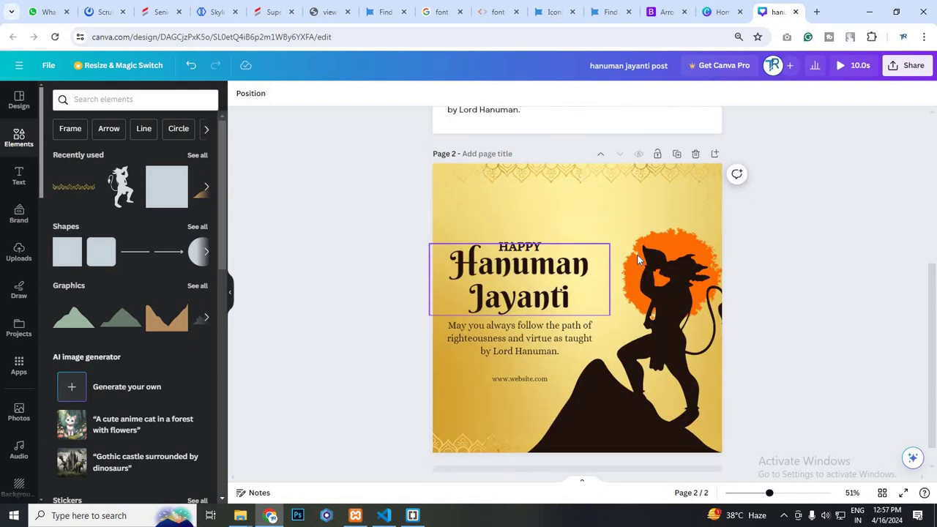
Copy the hanging lamp from page 1 to page 2 and hang it from the design's upper edge, above the start of the title.
scroll(636, 254, "up", 5)
left_click(716, 189)
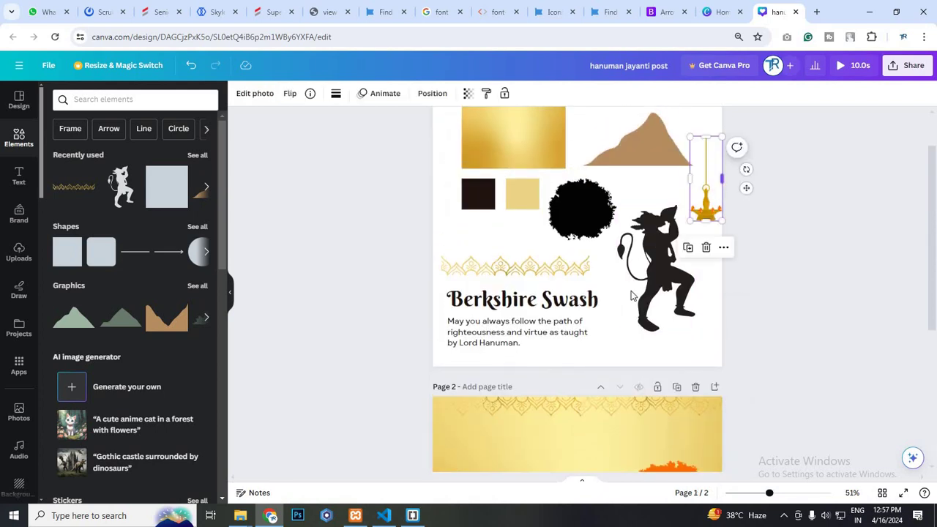
scroll(643, 176, "down", 4)
left_click(641, 191)
key("ctrl+v")
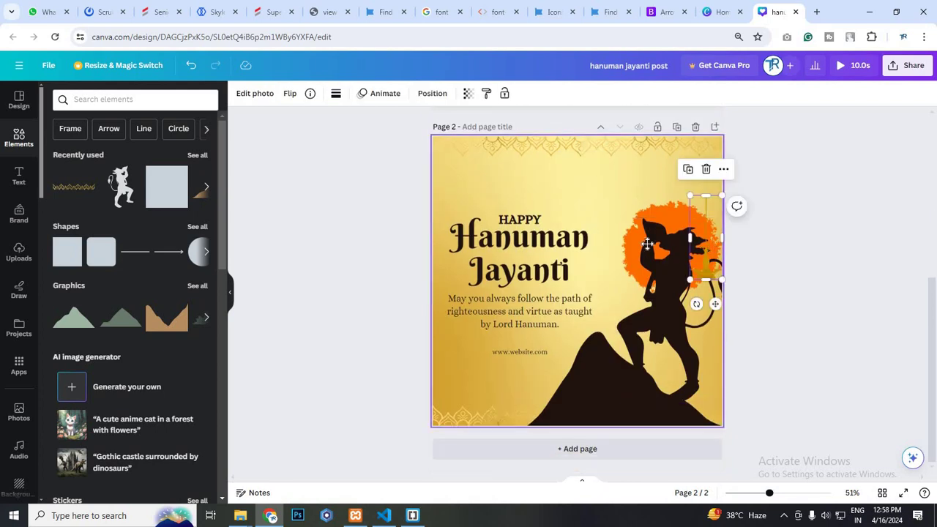
left_click_drag(714, 240, 499, 177)
left_click(494, 222)
left_click(488, 216)
Duplicate the hanging lamp as a smaller copy to its right, and shift both lamps slightly towards the design's left edge.
key("ctrl+d")
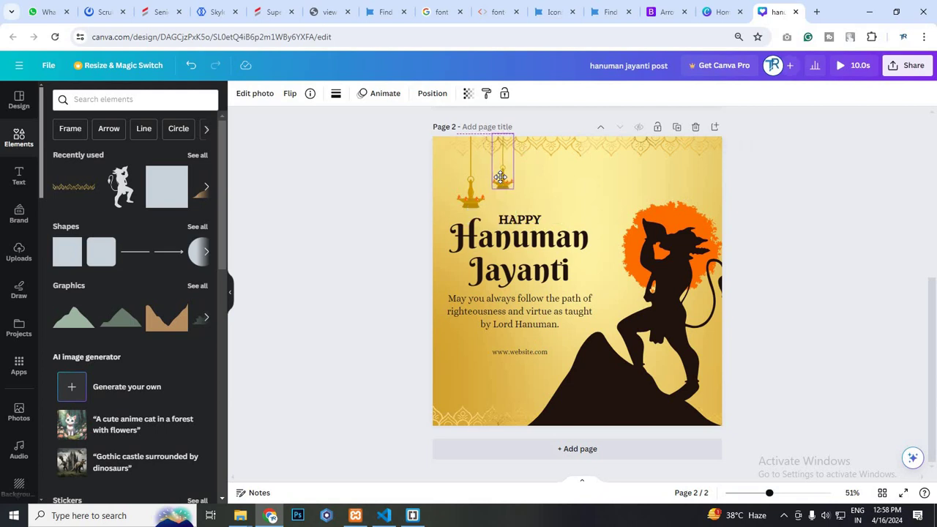
left_click(822, 207)
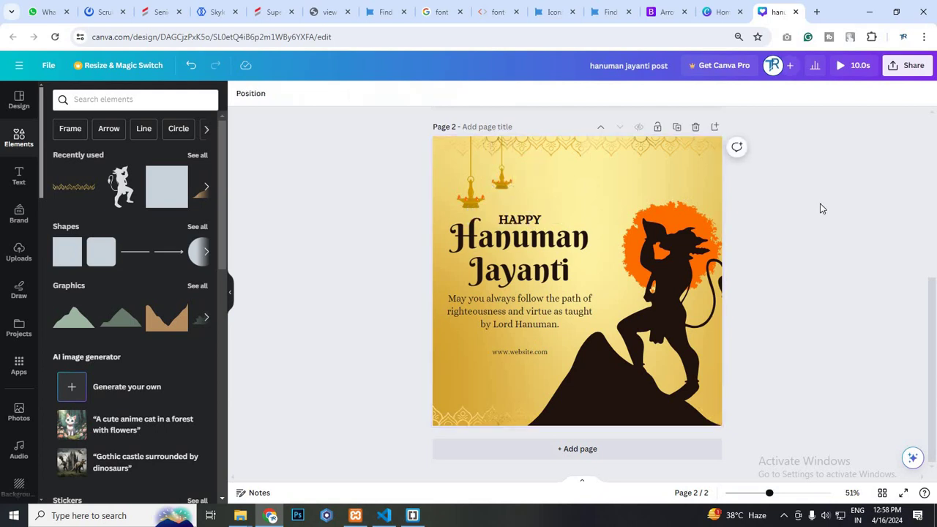
left_click(499, 183)
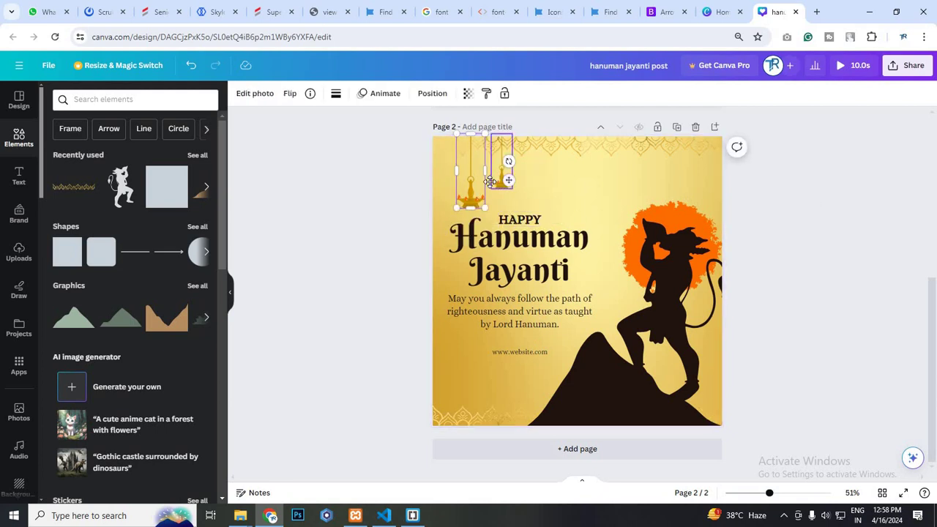
left_click(492, 181, "shift")
left_click_drag(492, 182, 484, 185)
left_click(795, 276)
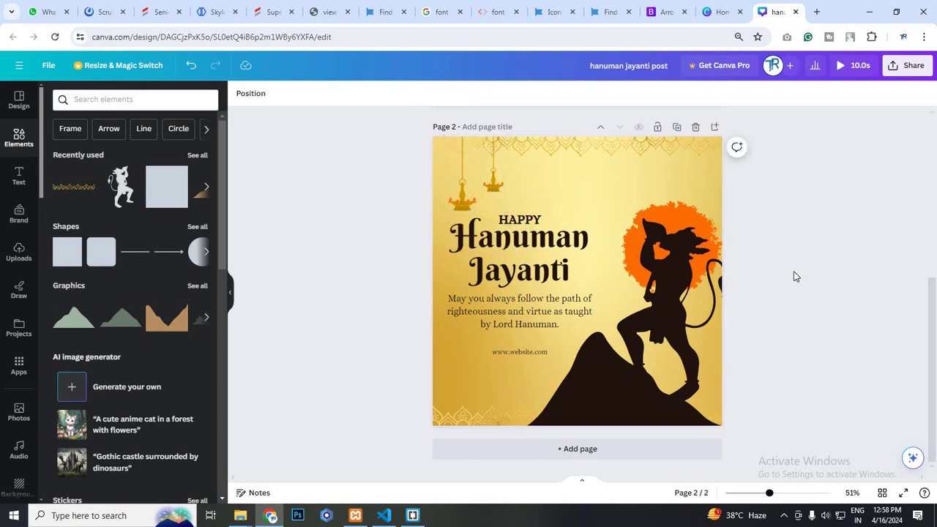
Examine the overall composition of page 2 at several zoom levels.
scroll(795, 276, "down", 1)
scroll(796, 276, "up", 2)
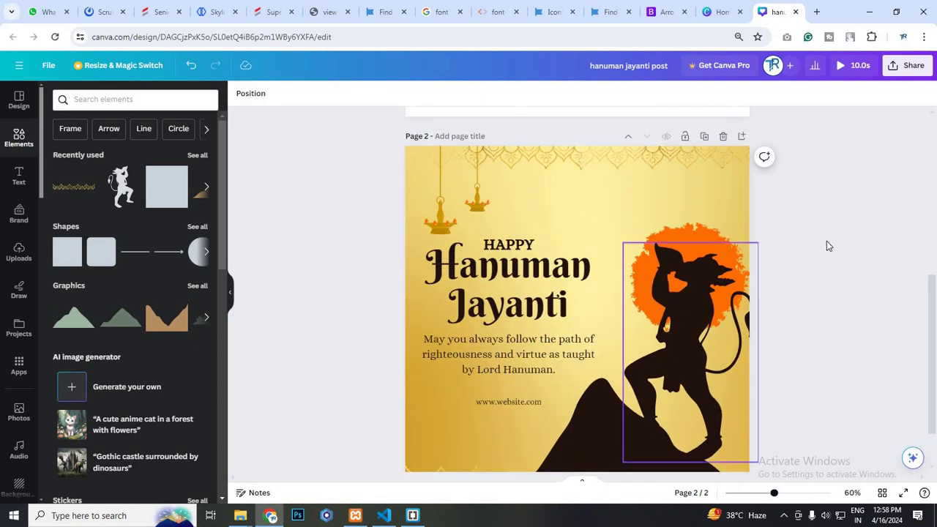
scroll(830, 306, "down", 2, "ctrl")
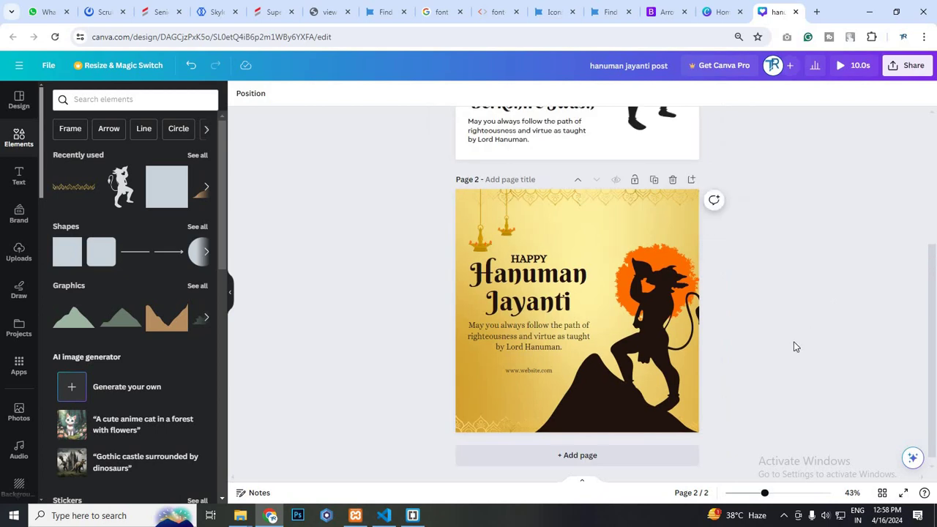
scroll(797, 342, "up", 2, "ctrl")
scroll(798, 341, "down", 1)
scroll(797, 341, "up", 1)
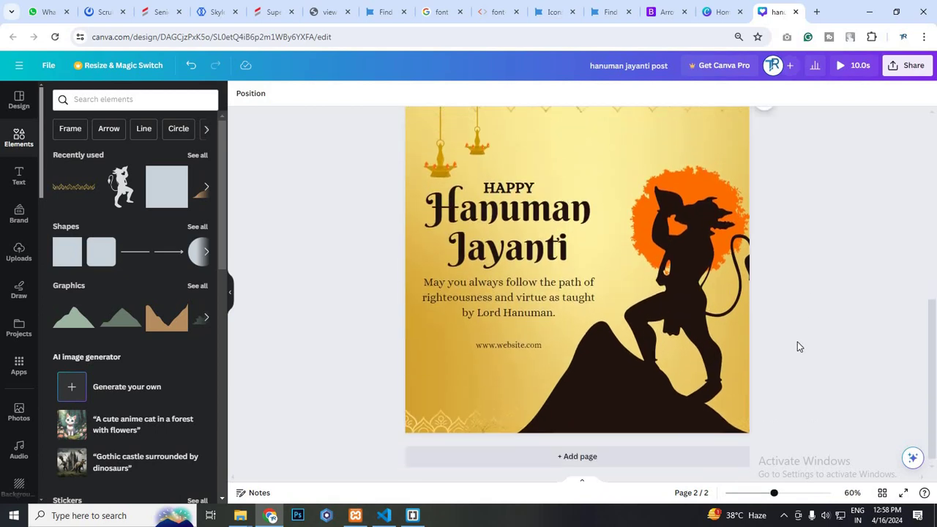
scroll(797, 342, "down", 1, "ctrl")
scroll(800, 301, "down", 1)
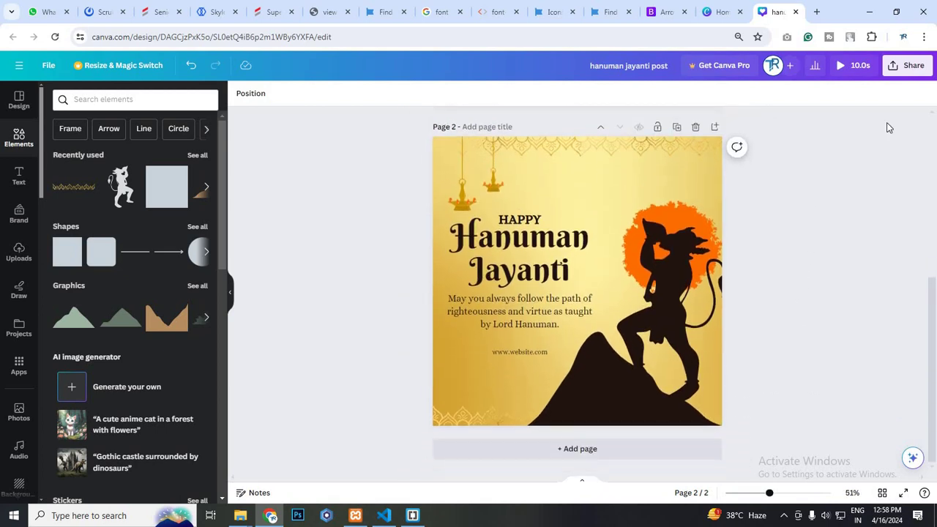
Set the design's collaboration link access to "Anyone with the link" and copy the link.
left_click(909, 74)
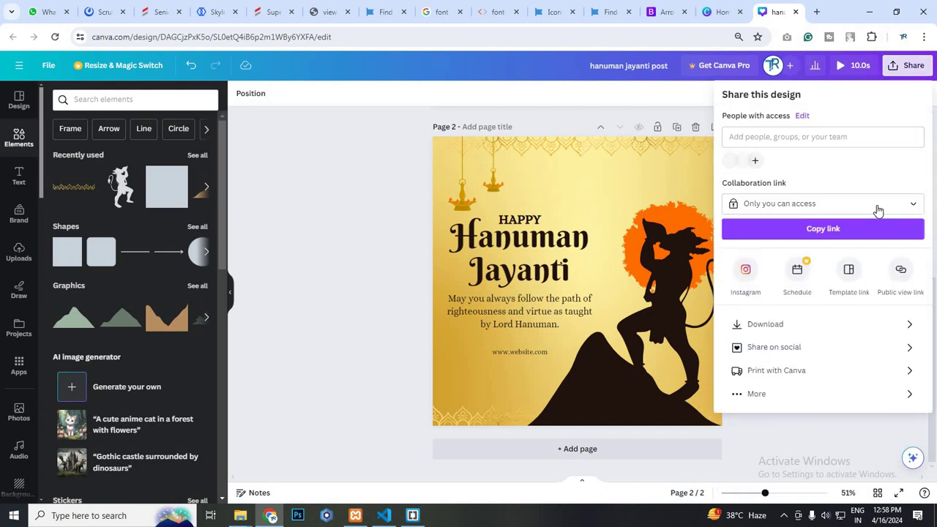
left_click(877, 212)
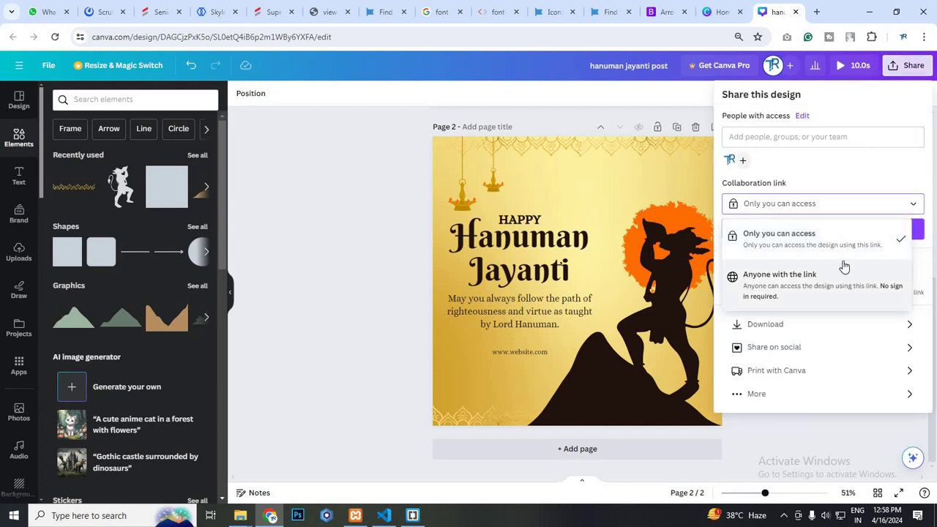
left_click(842, 269)
left_click(843, 236)
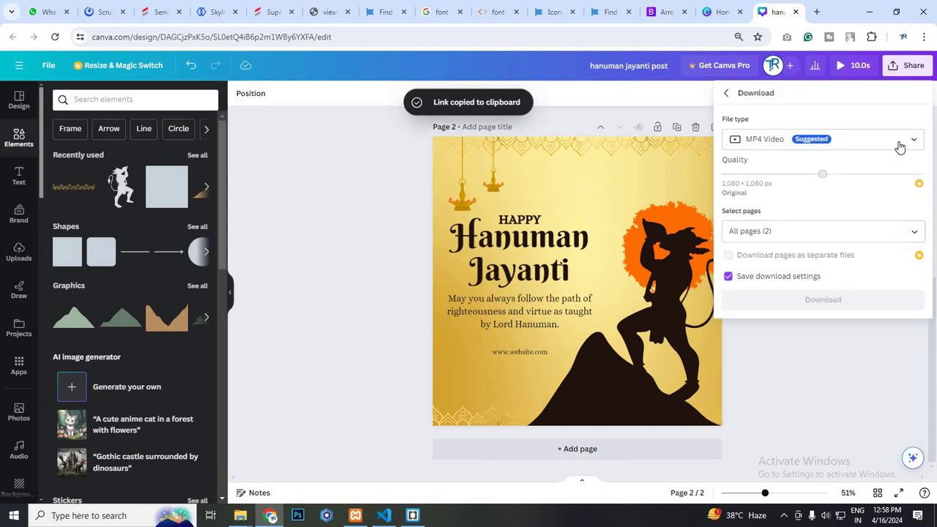
Review the file types available for downloading the design, and leave the sharing options without downloading.
left_click(849, 139)
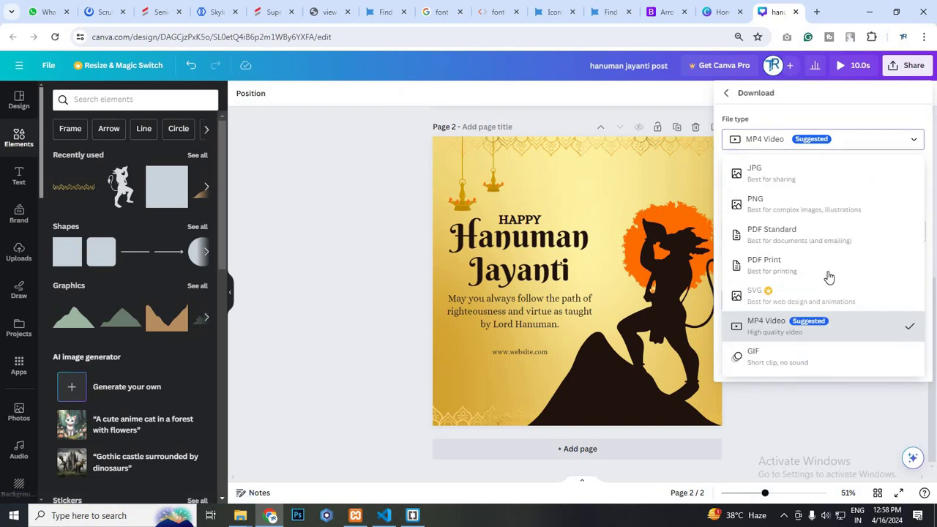
left_click(726, 94)
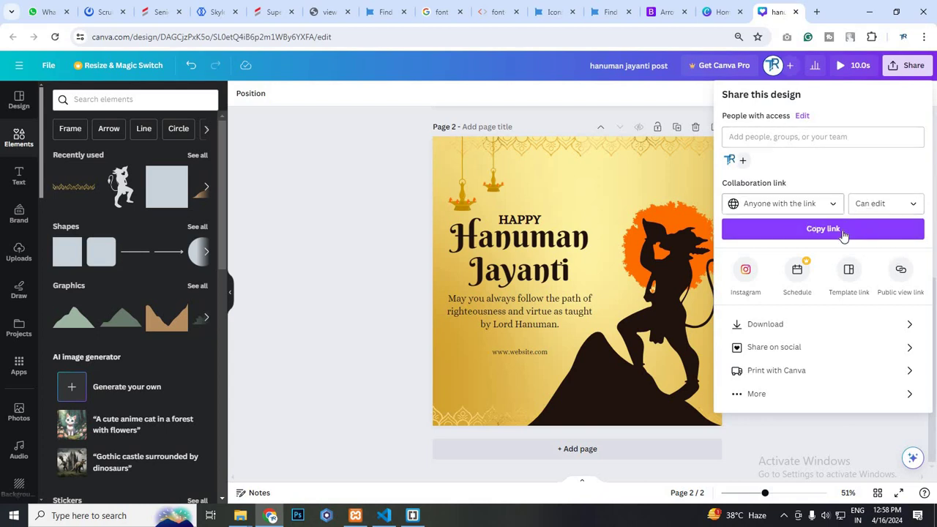
left_click(581, 169)
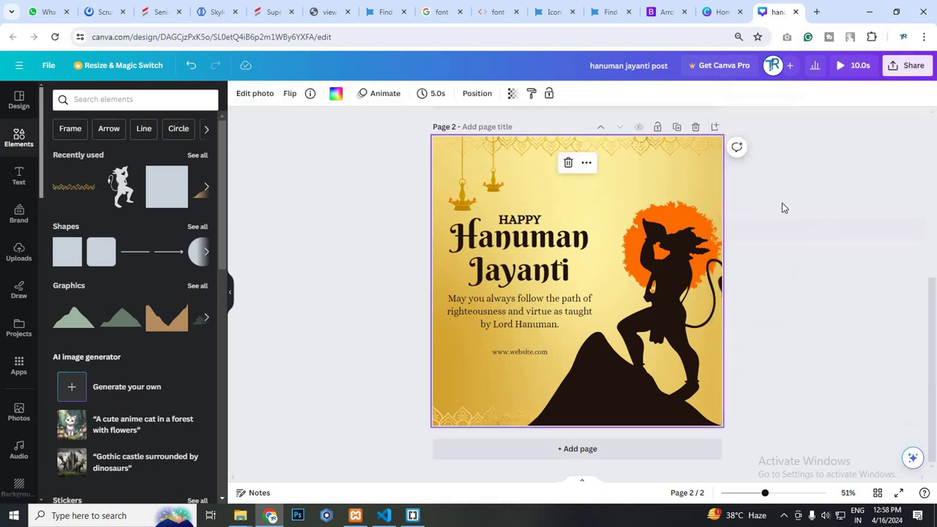